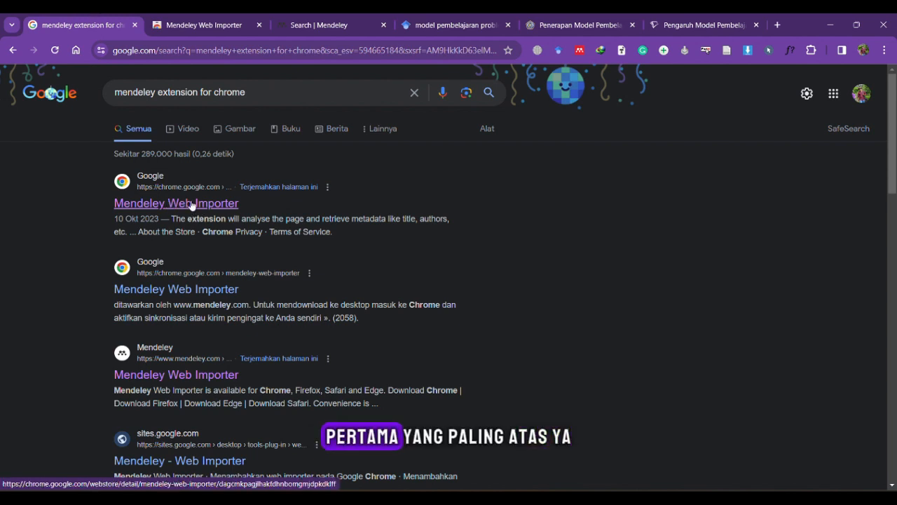
View the Mendeley Web Importer page in the Chrome Web Store and check the extension's pin in the browser's extension list.
click(203, 27)
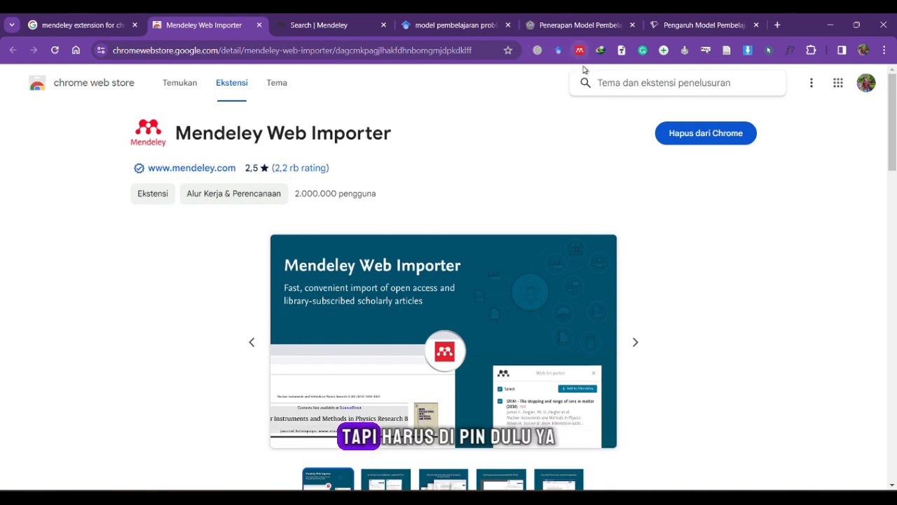
click(813, 51)
scroll(769, 217, down, 4)
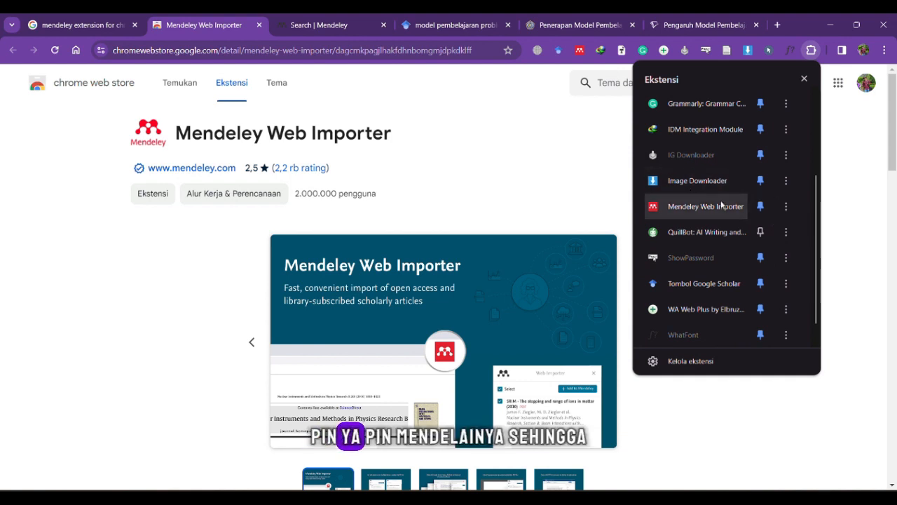
click(579, 157)
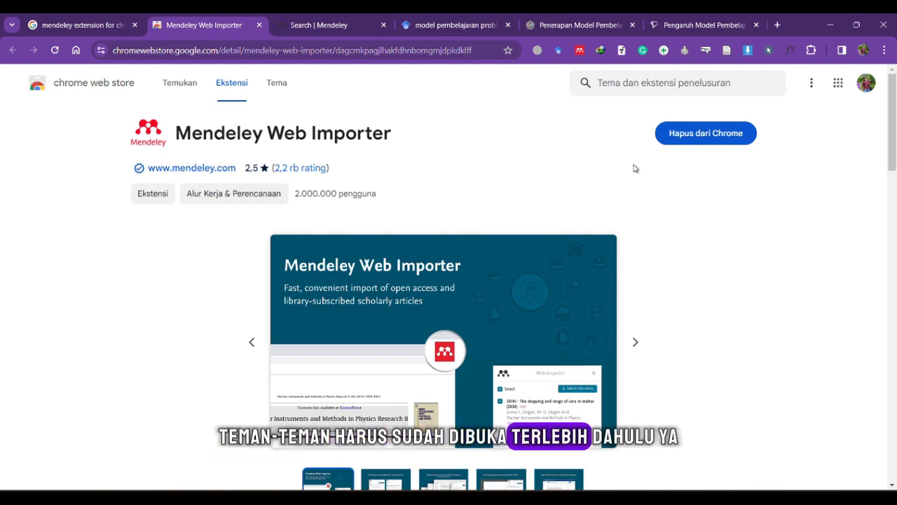
Switch to Mendeley Reference Manager and check its version information, closing the information window when done.
click(605, 498)
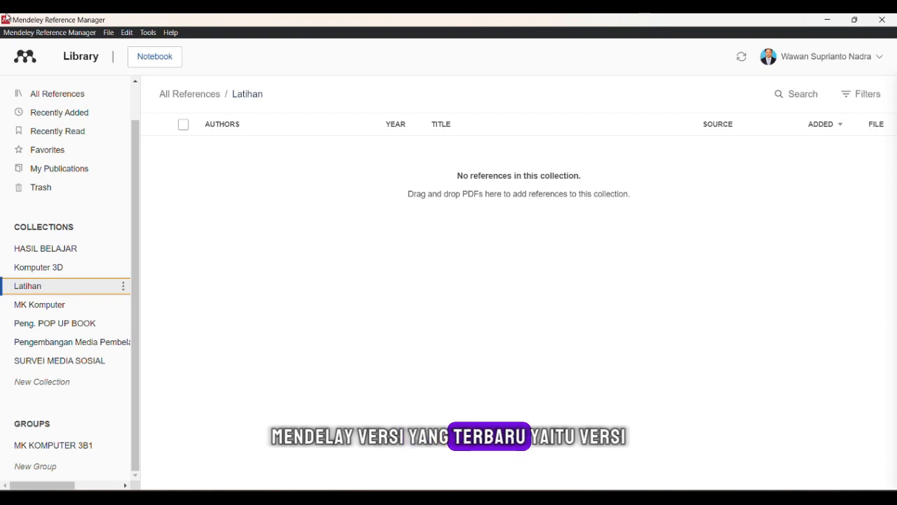
click(24, 34)
click(42, 47)
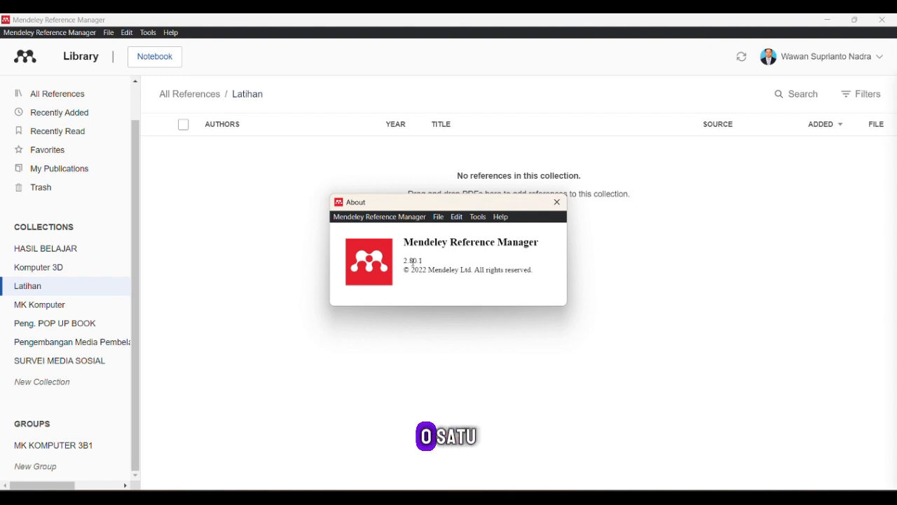
click(558, 203)
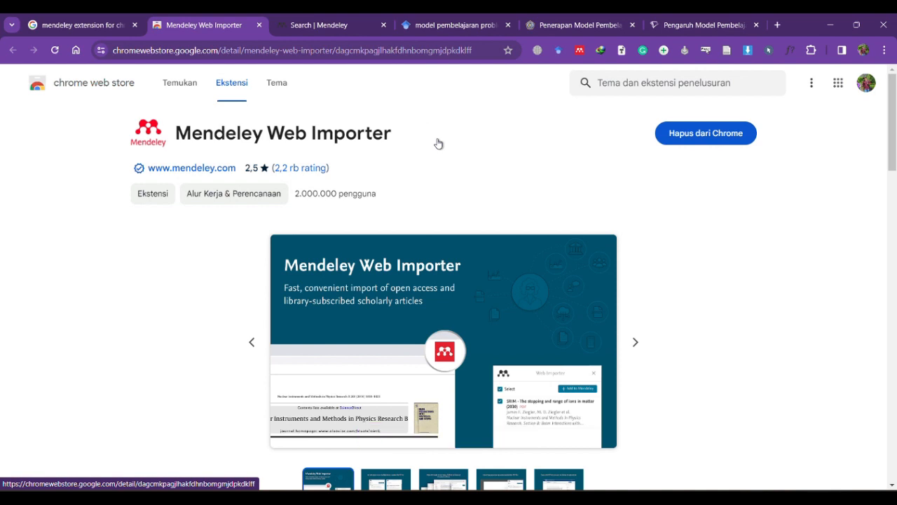
Switch to the browser and search the Mendeley website (mendeley.com/search/) for "model pembelajaran problem based learning".
click(315, 25)
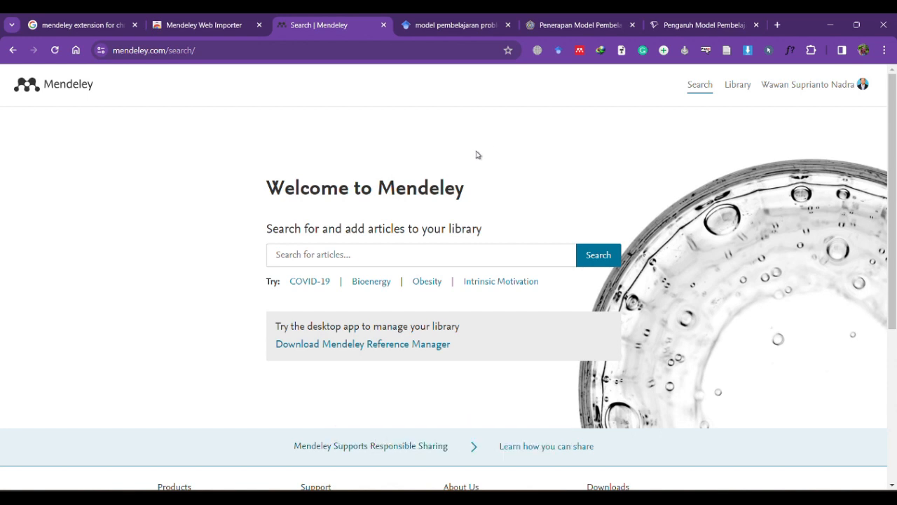
click(140, 50)
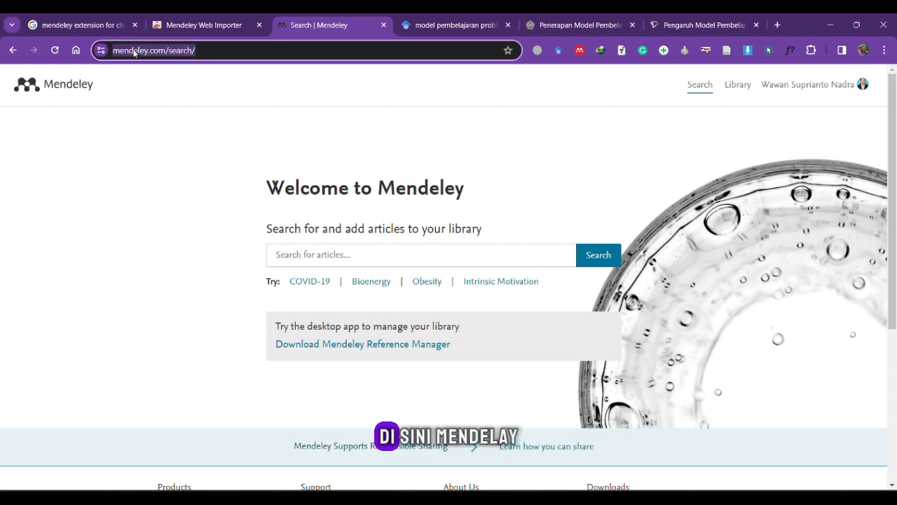
click(171, 56)
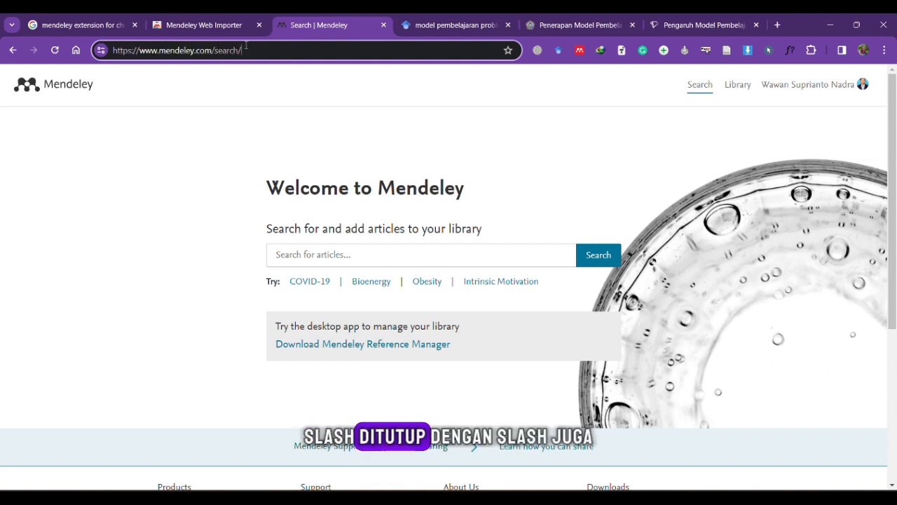
click(260, 250)
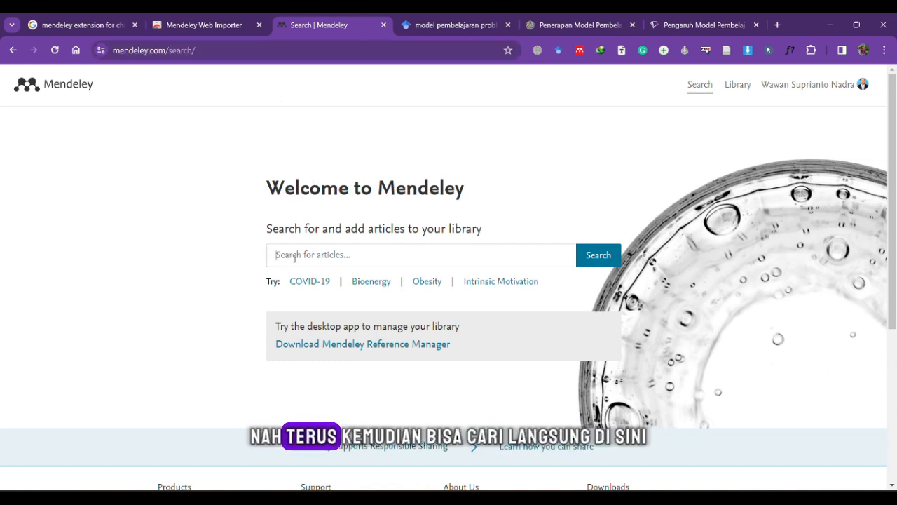
click(318, 256)
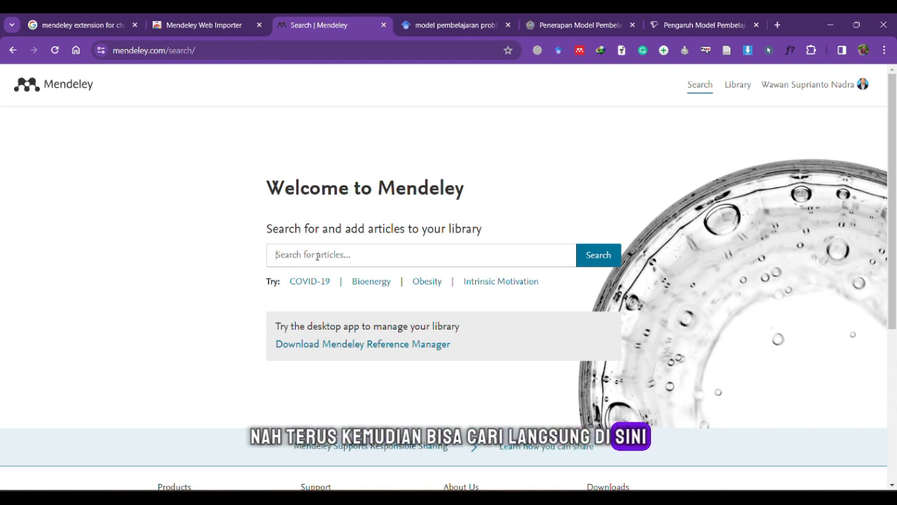
text(model)
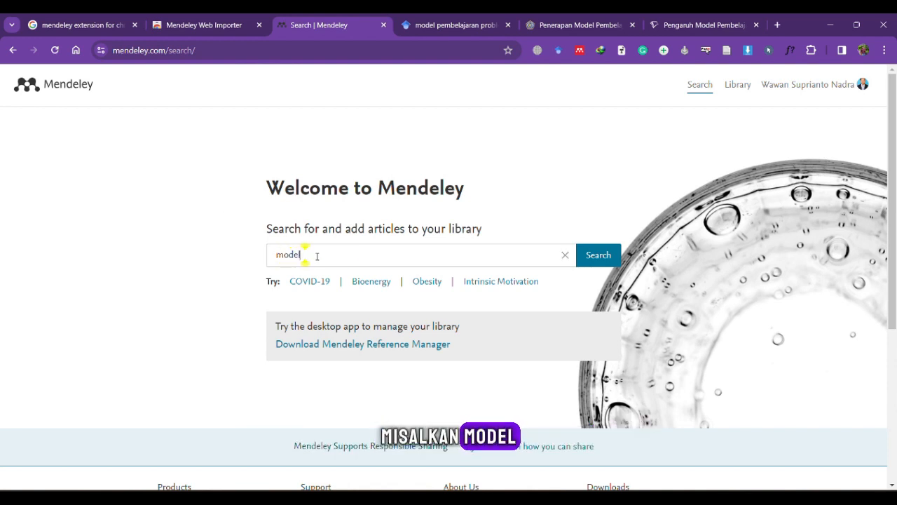
text( pembelajaran prob)
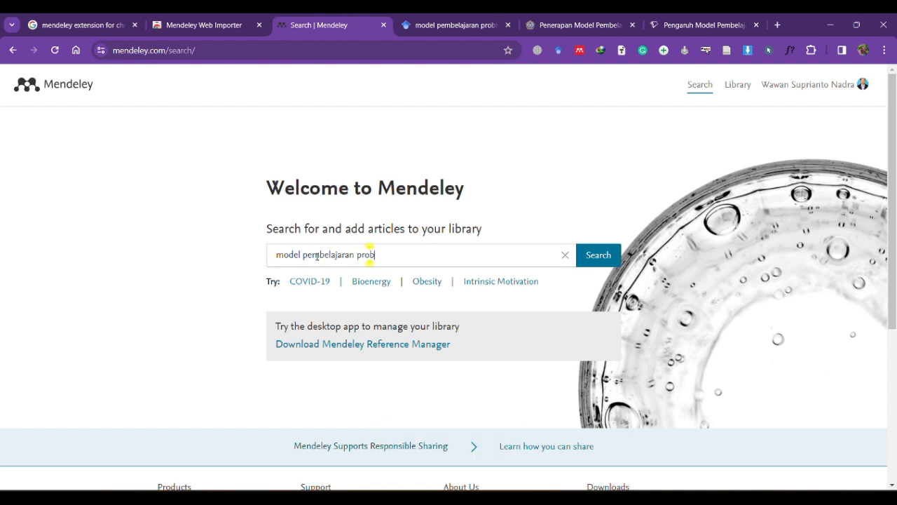
text(lem based learning)
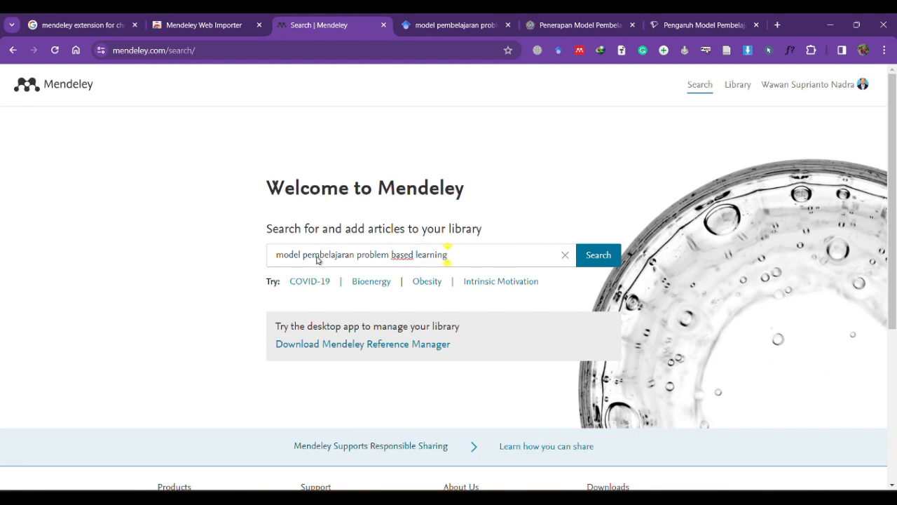
key(Return)
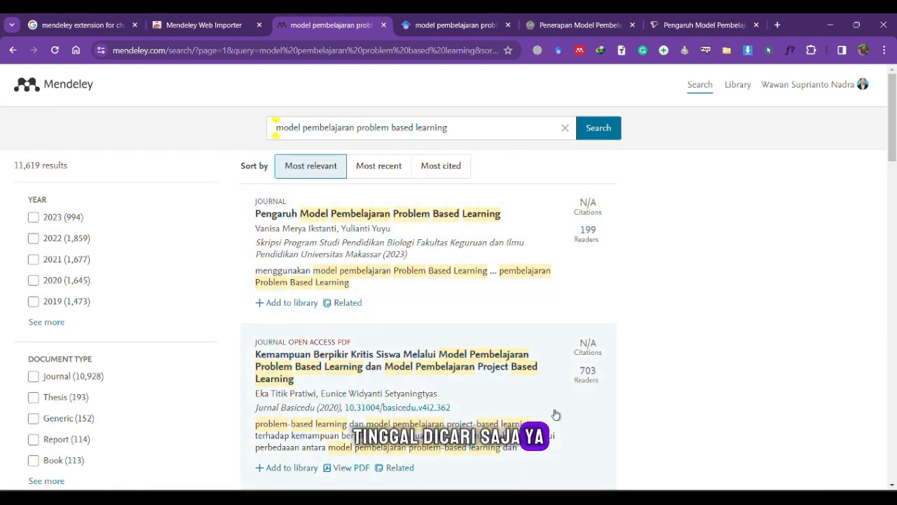
Add the article "Pengaruh Model Pembelajaran Problem Based Learning" to the library and check it in the web and desktop reference lists.
click(293, 306)
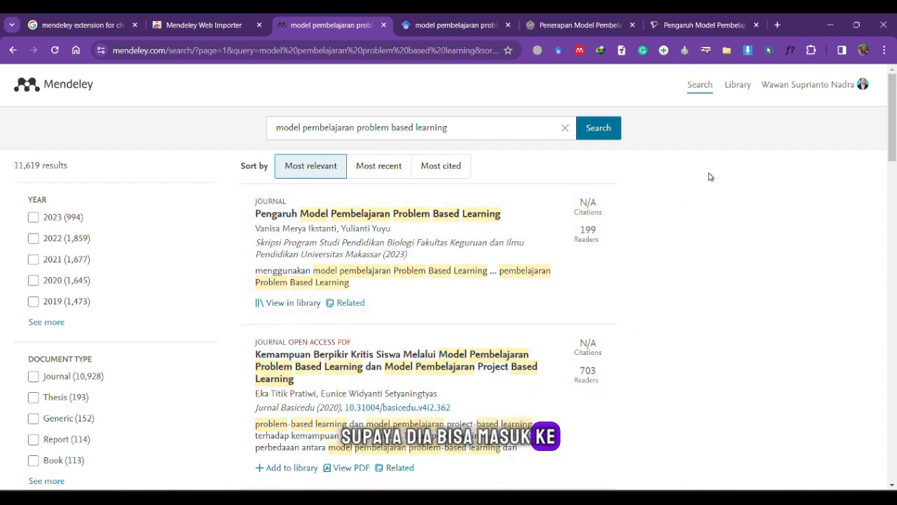
click(737, 85)
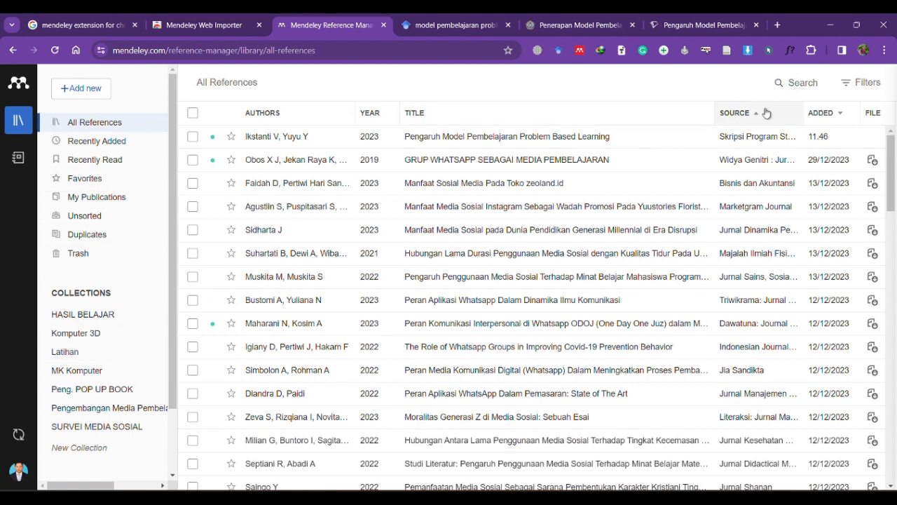
click(14, 50)
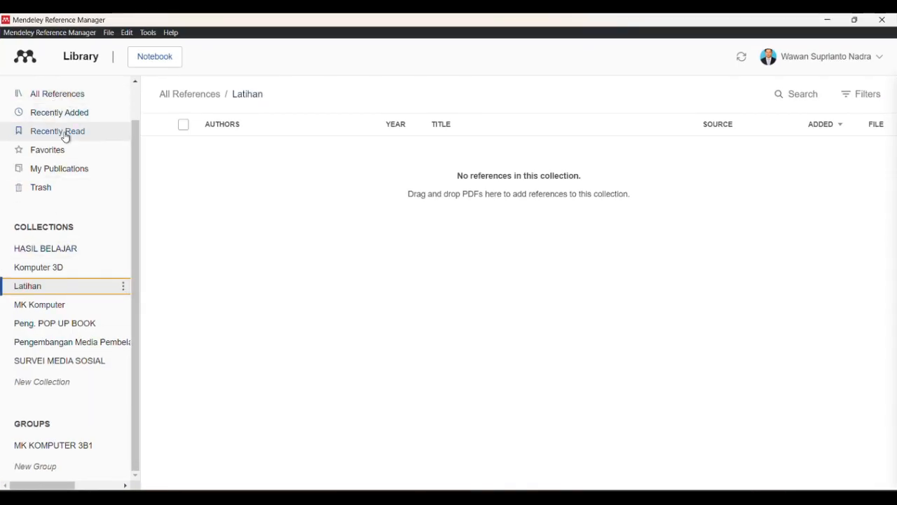
click(71, 102)
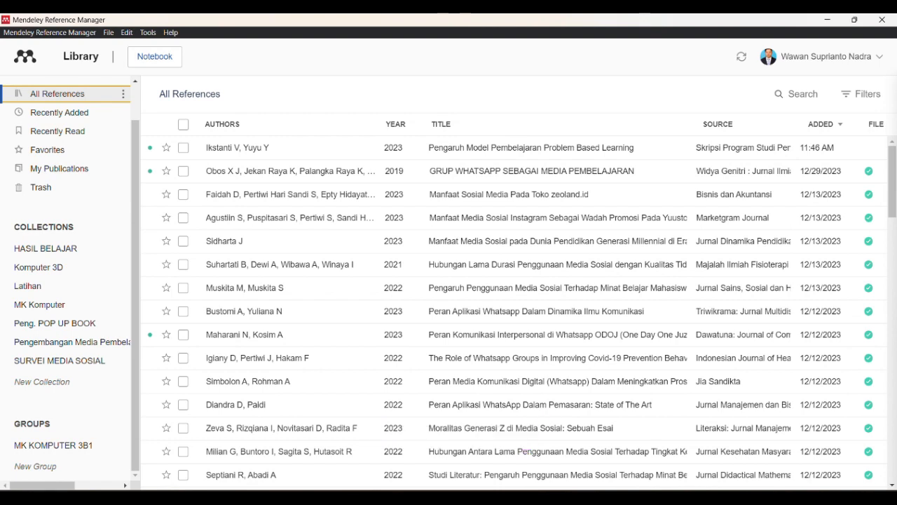
key(alt+Tab)
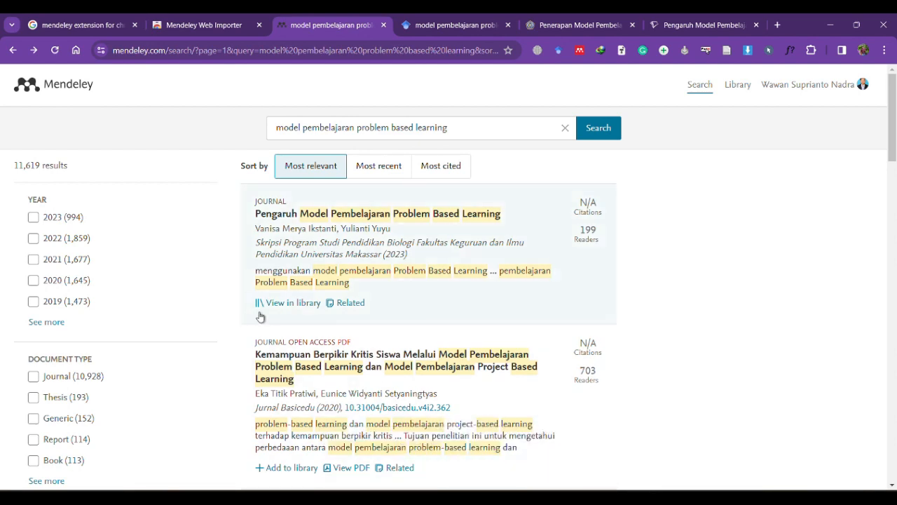
Download the open-access PDF of the 2020 Jurnal Basicedu search result as basicedu.v4i2.362.pdf into Downloads\Documents.
scroll(272, 370, down, 2)
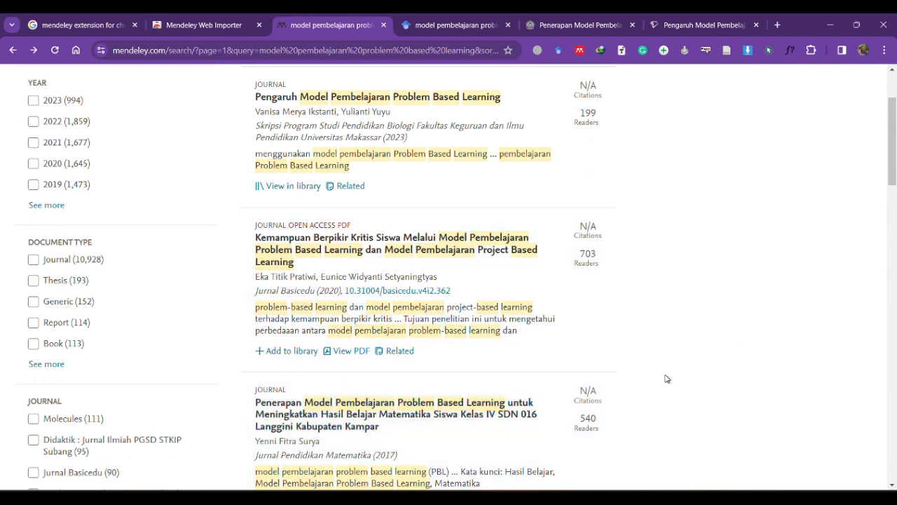
scroll(667, 378, down, 1)
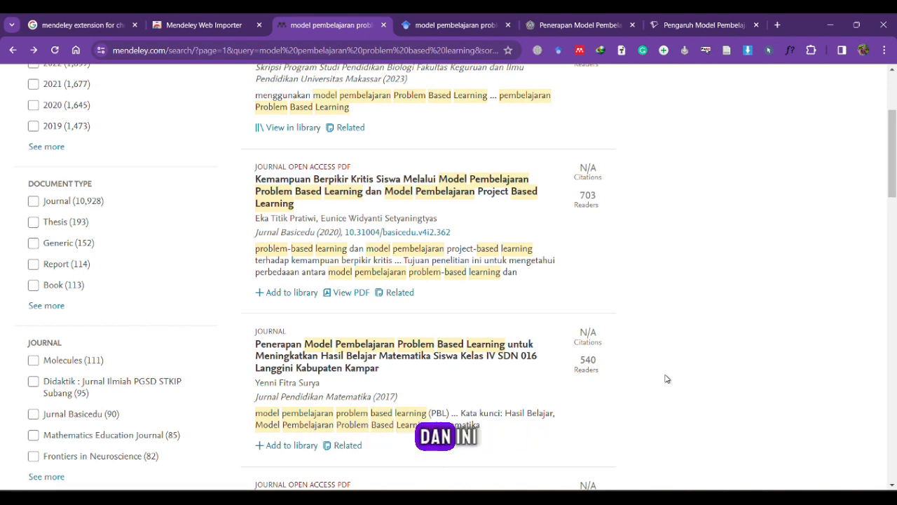
scroll(667, 379, down, 2)
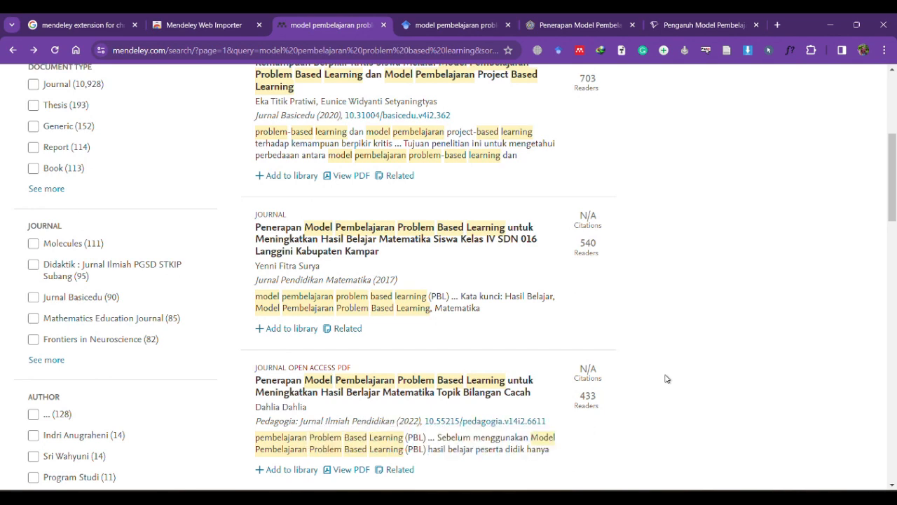
scroll(667, 379, up, 3)
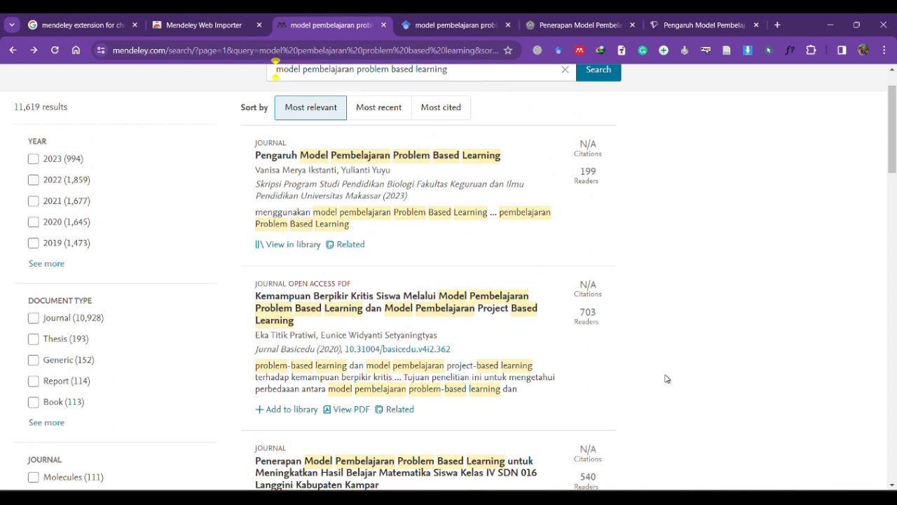
scroll(667, 378, up, 1)
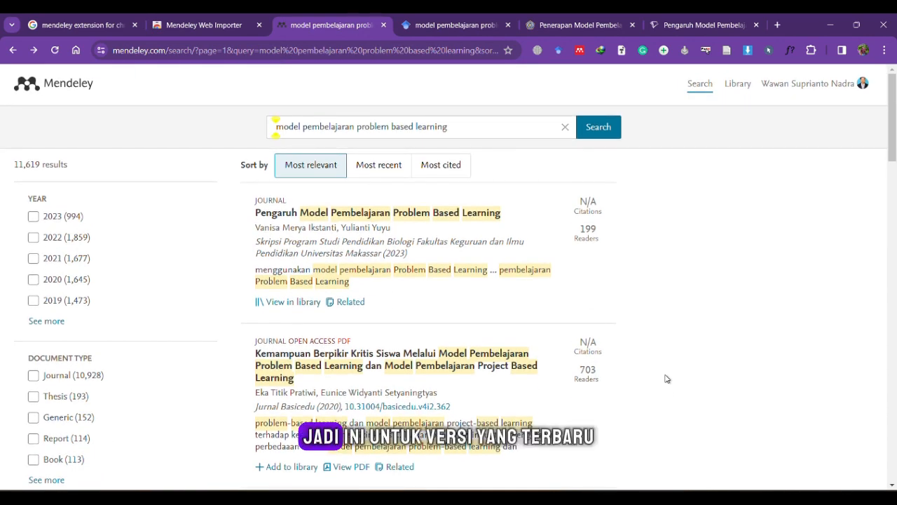
scroll(667, 379, down, 2)
right_click(348, 354)
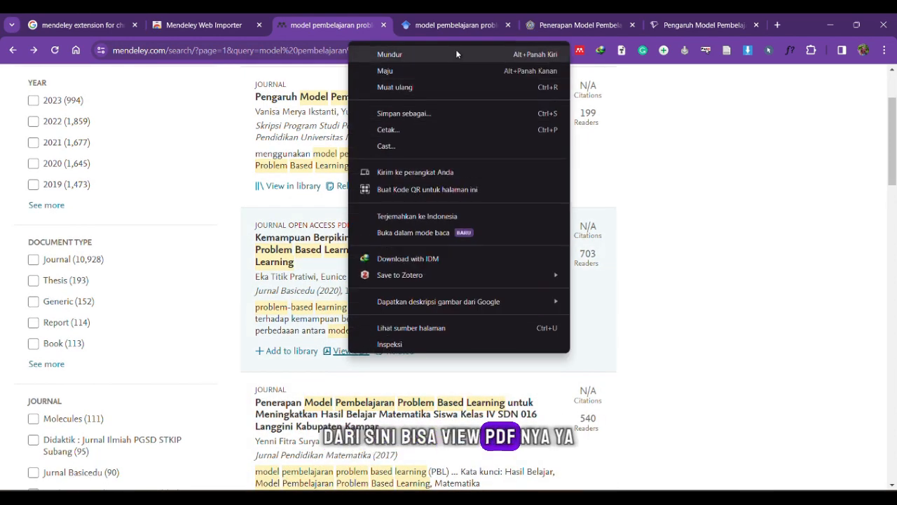
click(342, 359)
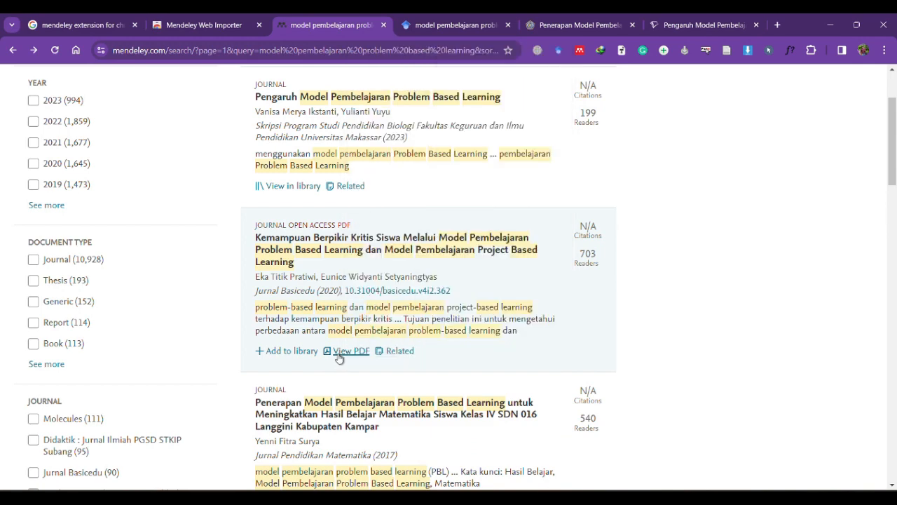
click(339, 351)
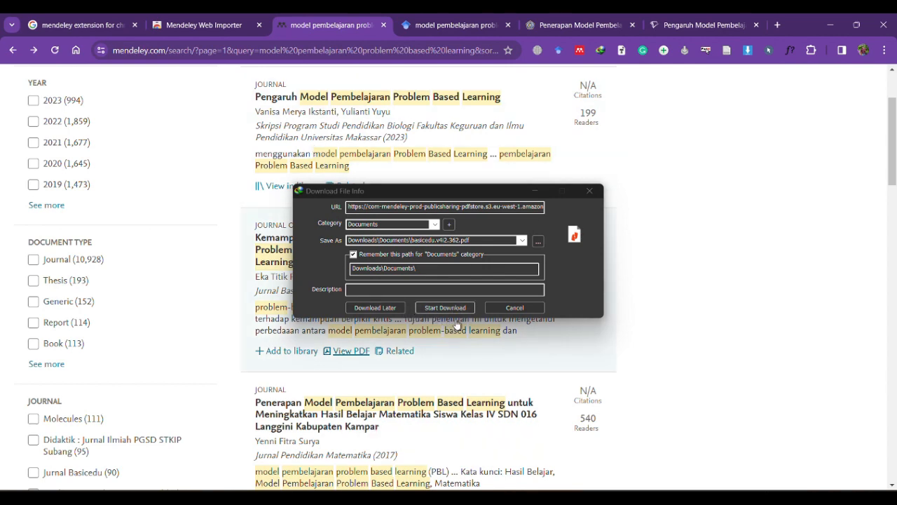
click(448, 197)
drag(447, 197, 693, 113)
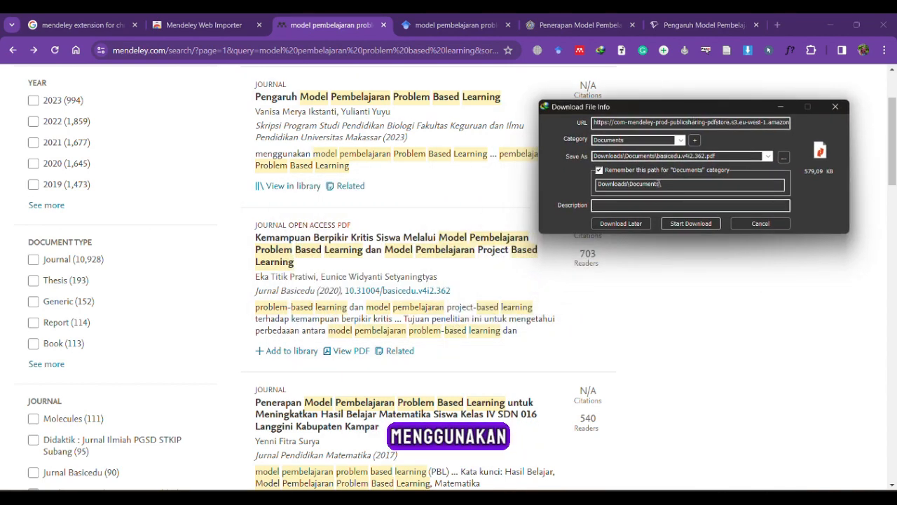
click(692, 224)
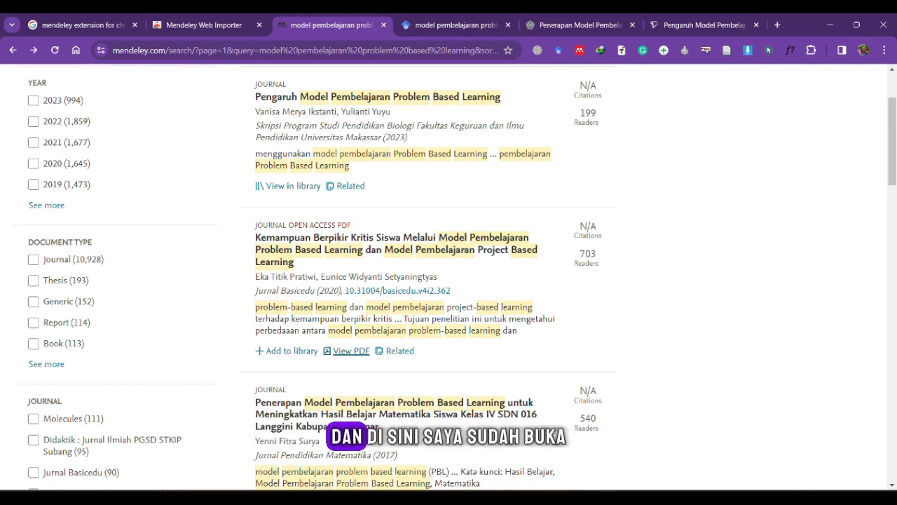
Switch to Mendeley Reference Manager and open the details of "GRUP WHATSAPP SEBAGAI MEDIA PEMBELAJARAN" in the SURVEI MEDIA SOSIAL collection.
key(alt+Tab)
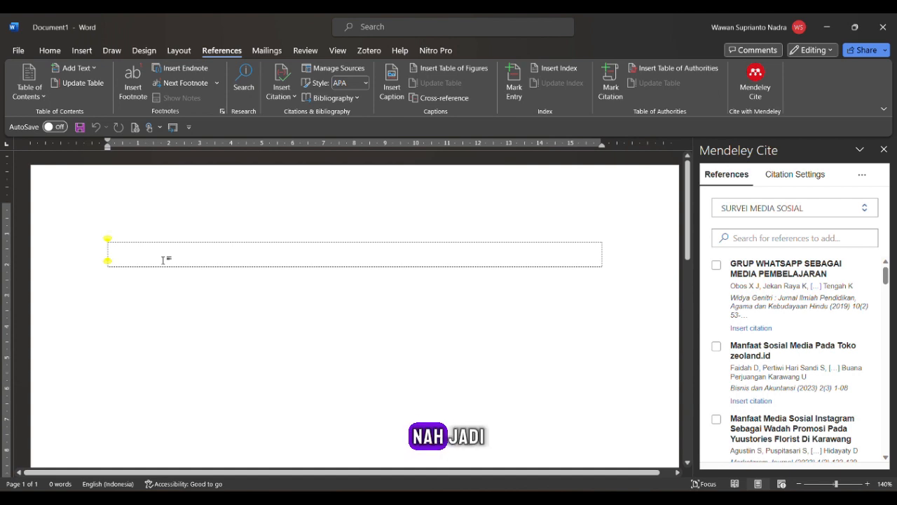
scroll(163, 261, down, 1)
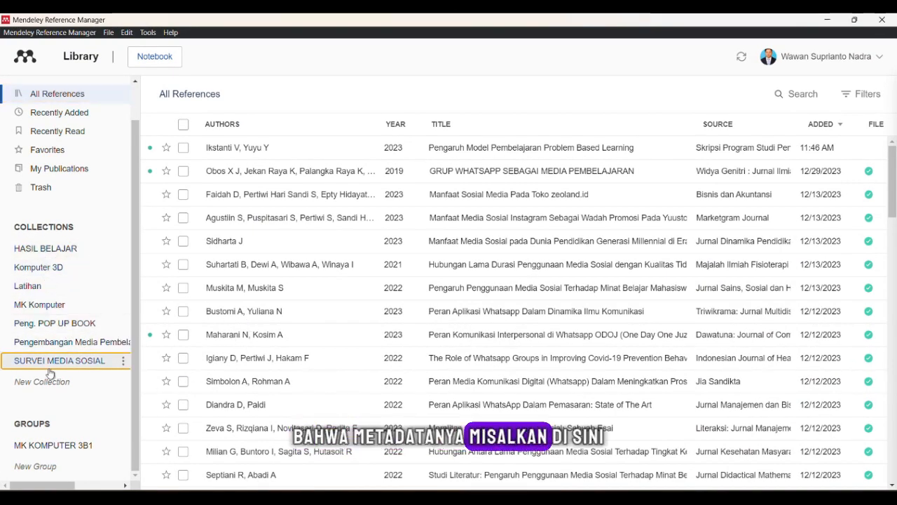
click(50, 368)
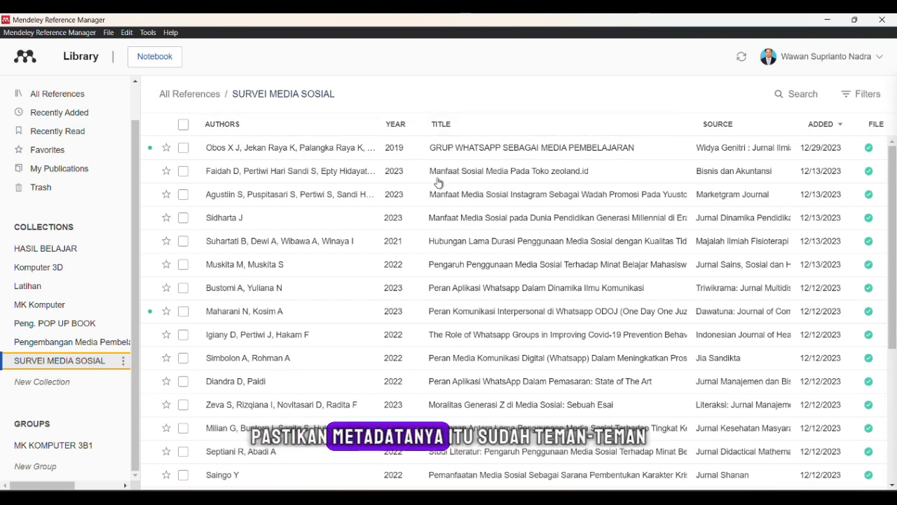
click(557, 150)
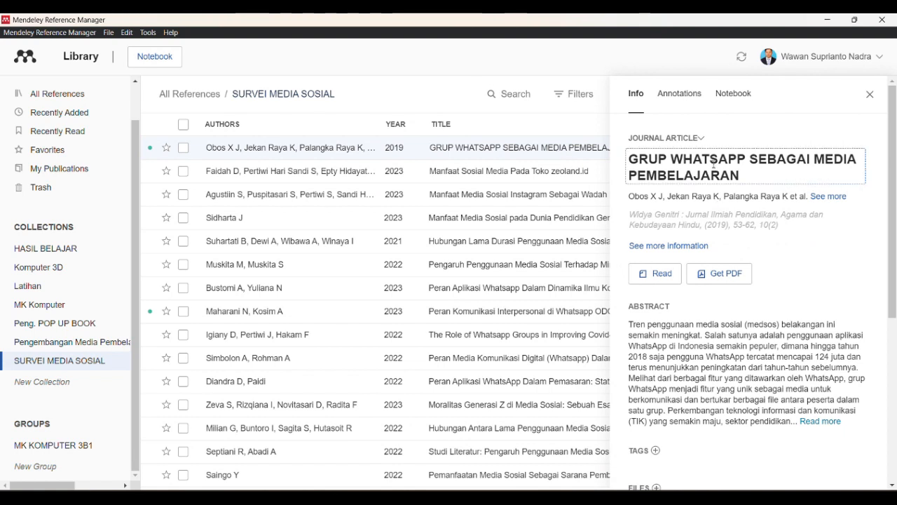
Copy the reference's all-capitals title, clear it from the title field, and paste it into the blank Word document.
drag(630, 159, 747, 175)
click(747, 175)
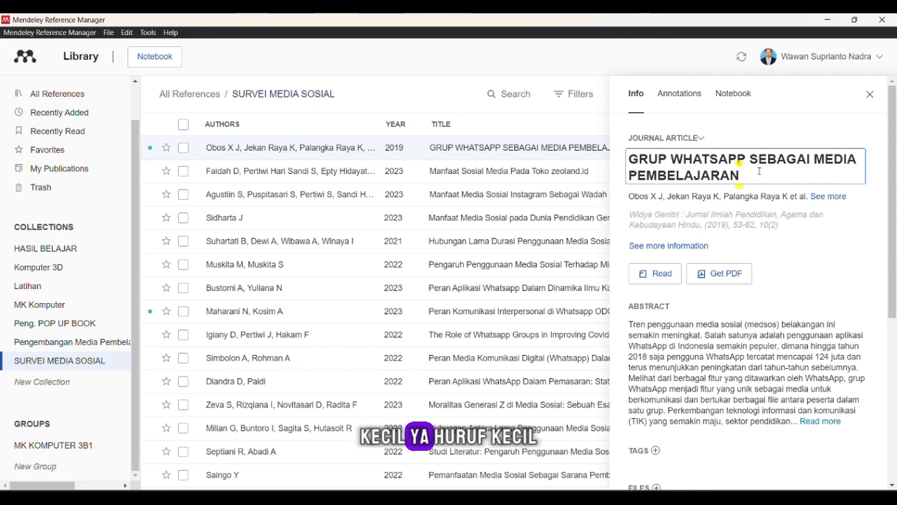
drag(754, 174, 629, 158)
key(ctrl+c)
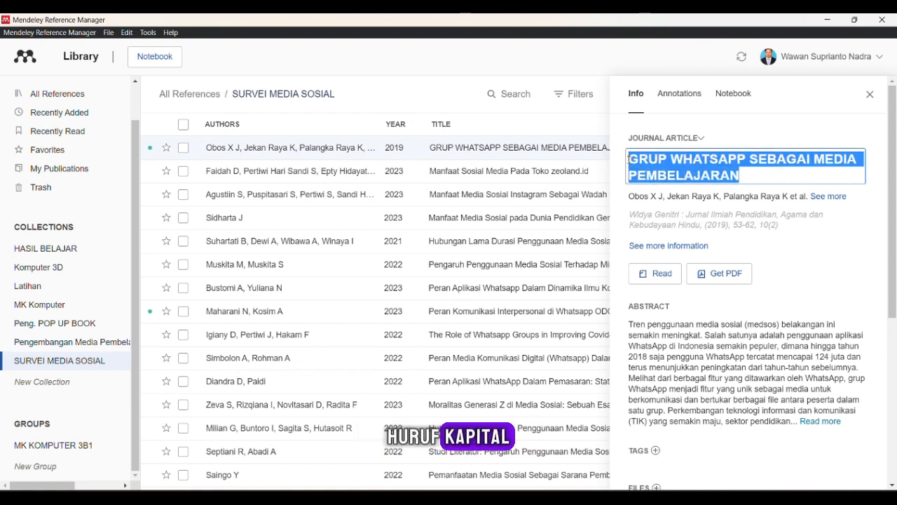
key(BackSpace)
key(alt+Tab)
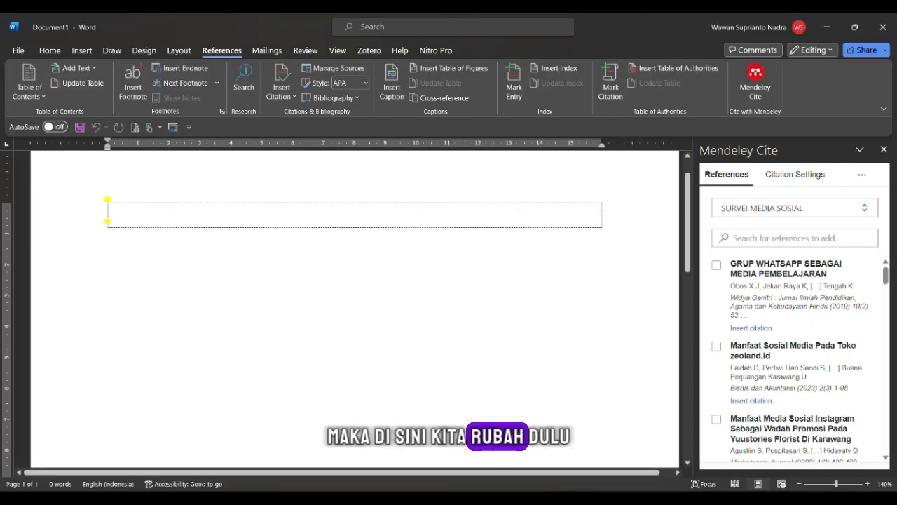
key(ctrl+v)
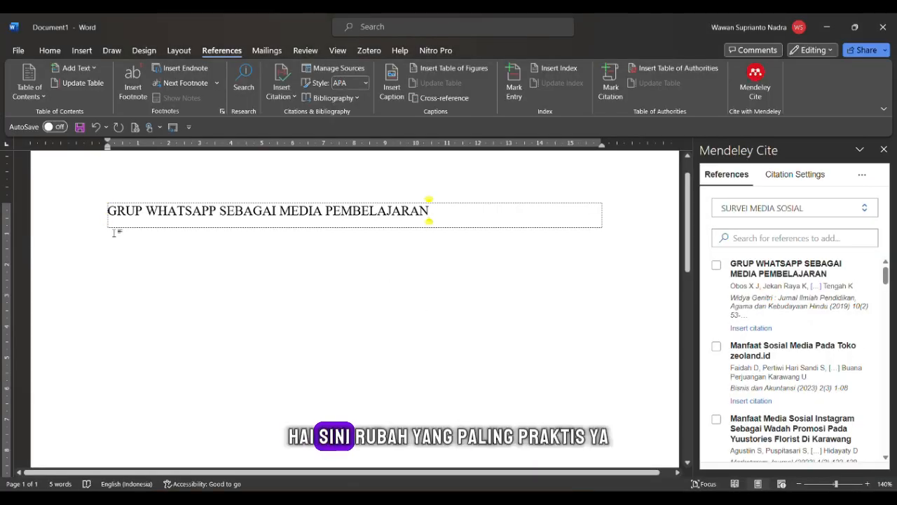
Change the pasted title's case so each word is capitalized, and cut it from the Word document.
triple_click(112, 211)
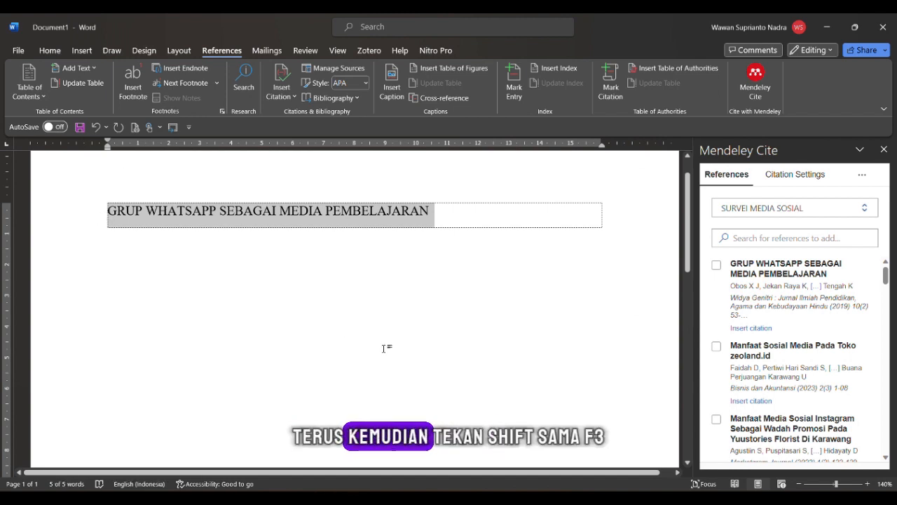
key(shift+F3)
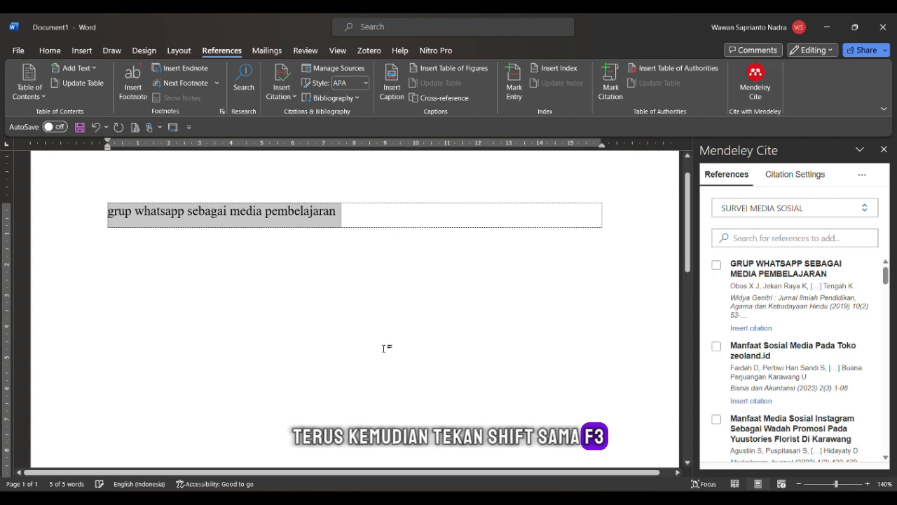
key(shift+F3)
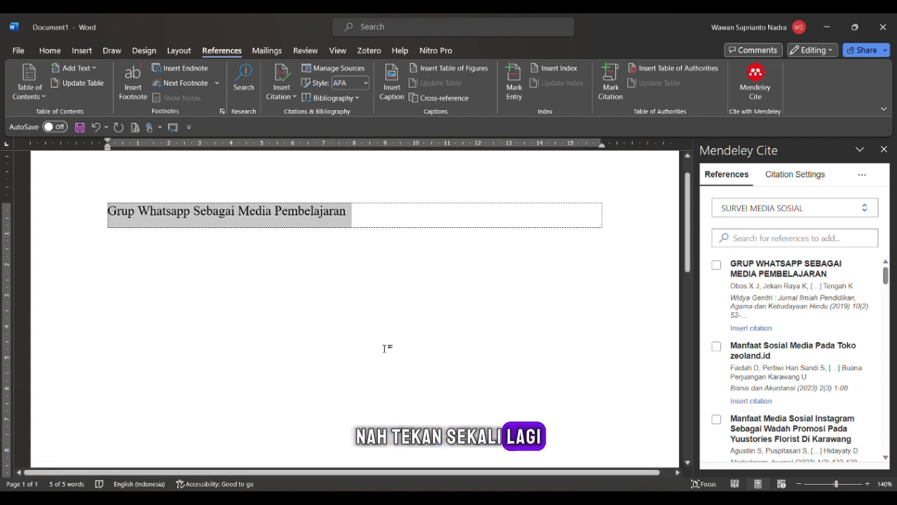
key(ctrl+x)
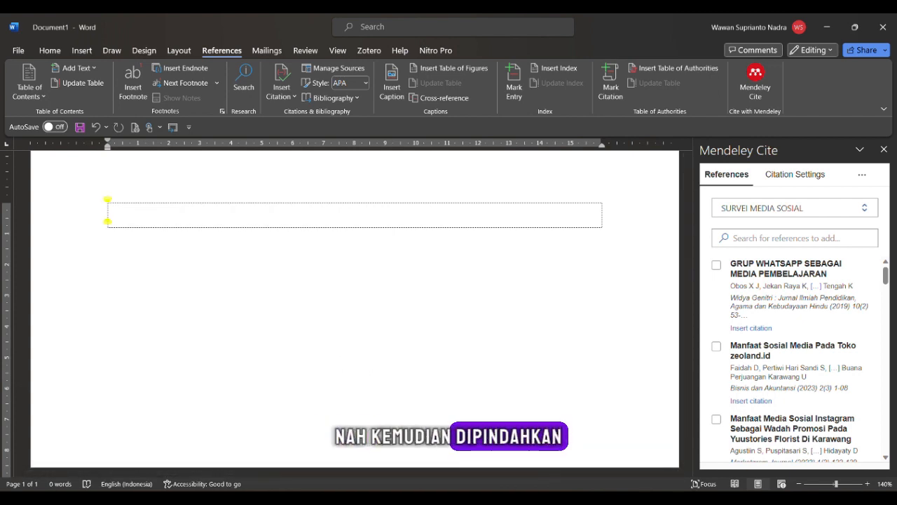
Switch back to Mendeley Reference Manager and set the reference's title to "Grup Whatsapp Sebagai Media Pembelajaran".
key(alt+Tab)
key(ctrl+v)
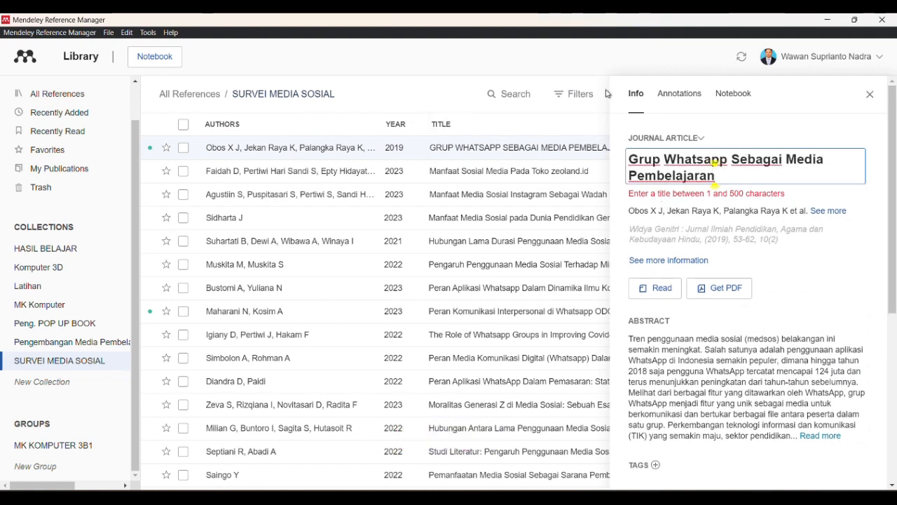
click(785, 123)
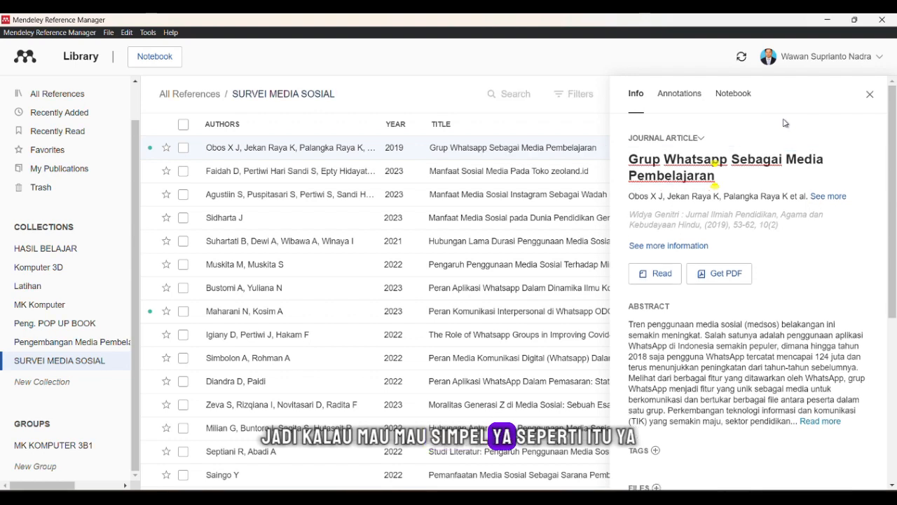
Review the author entries of "Grup Whatsapp Sebagai Media Pembelajaran" and open its attached document in the reader.
click(764, 205)
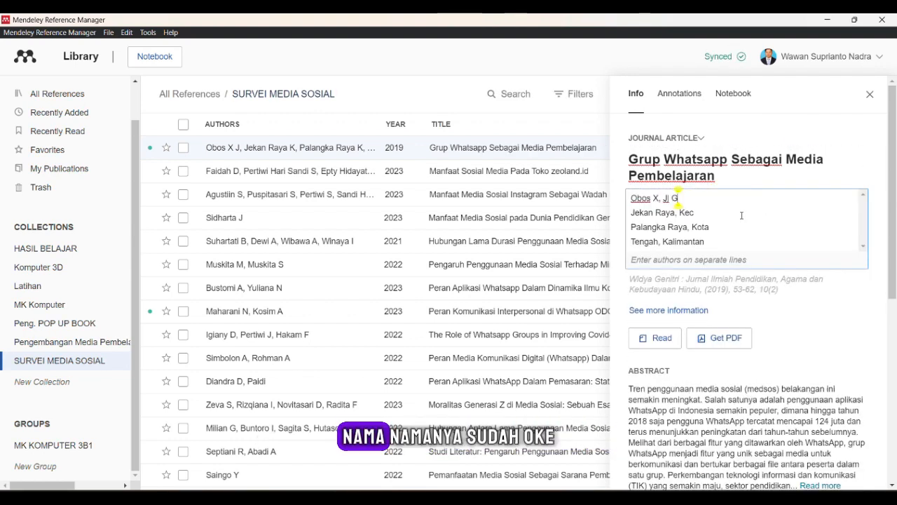
double_click(351, 148)
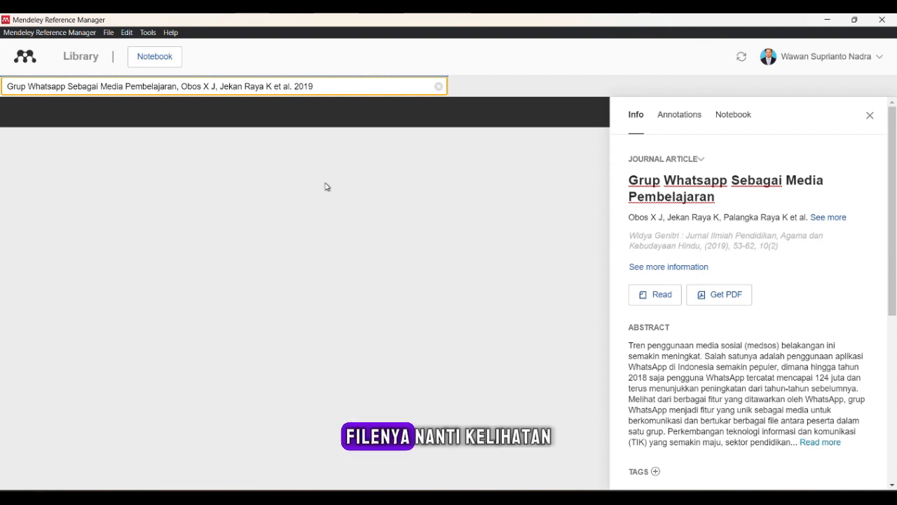
click(699, 217)
scroll(701, 225, down, 3)
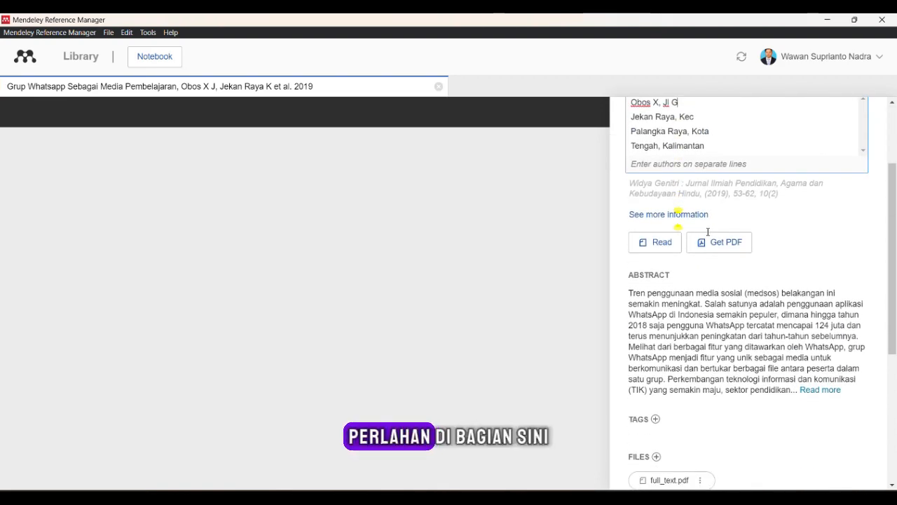
Open the document "Manfaat Sosial Media Pada Toko zeoland.id" and compare its author entries with the names printed in the article.
click(705, 197)
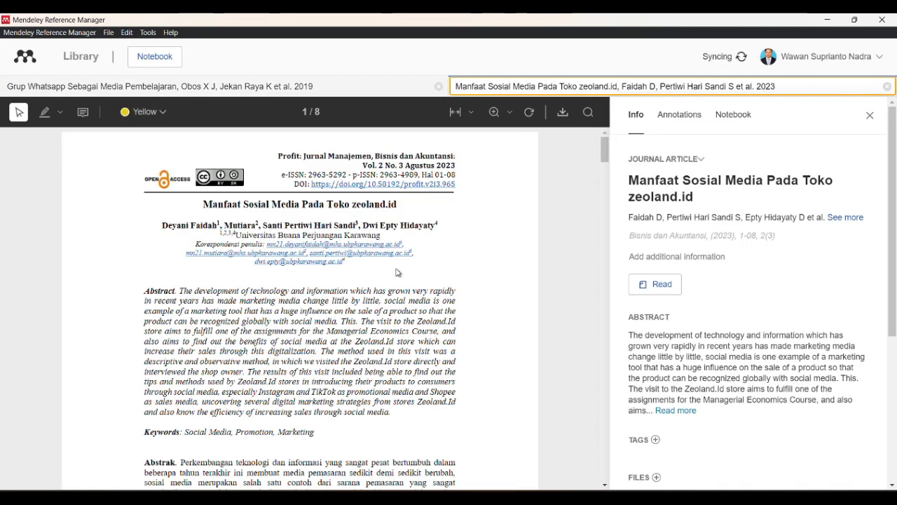
click(495, 86)
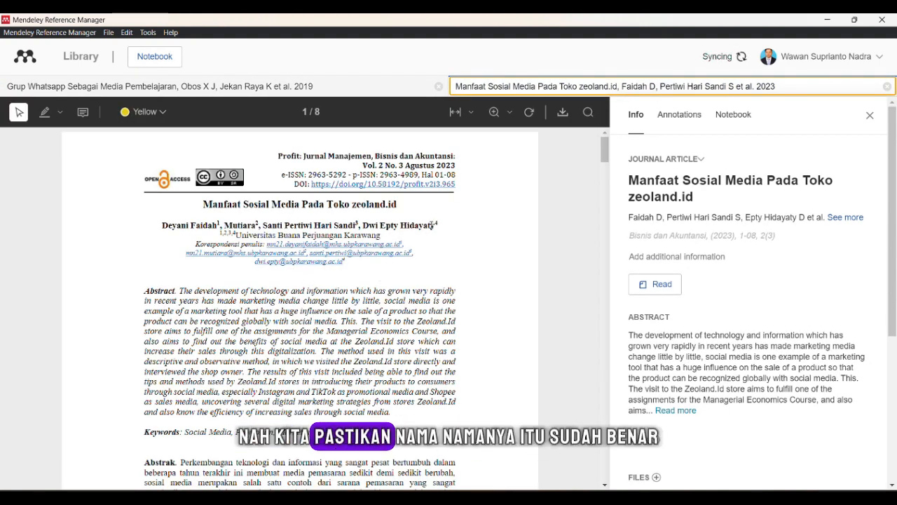
click(659, 219)
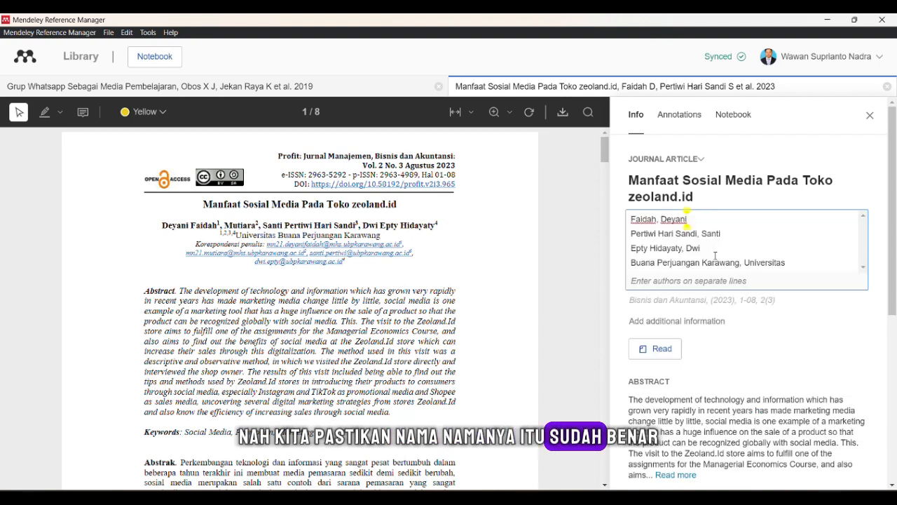
scroll(692, 262, down, 1)
scroll(693, 262, up, 1)
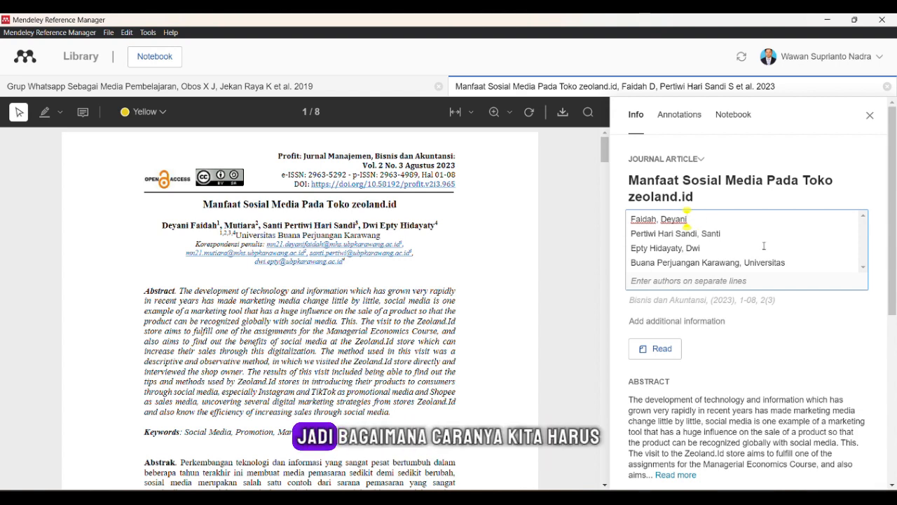
Delete all existing author entries from the "Manfaat Sosial Media Pada Toko zeoland.id" reference.
drag(792, 262, 631, 262)
click(616, 207)
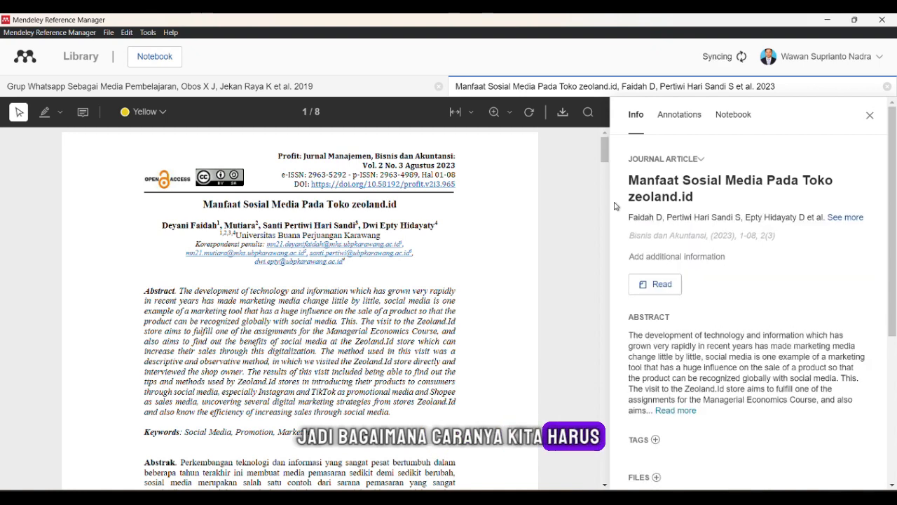
click(702, 217)
click(786, 264)
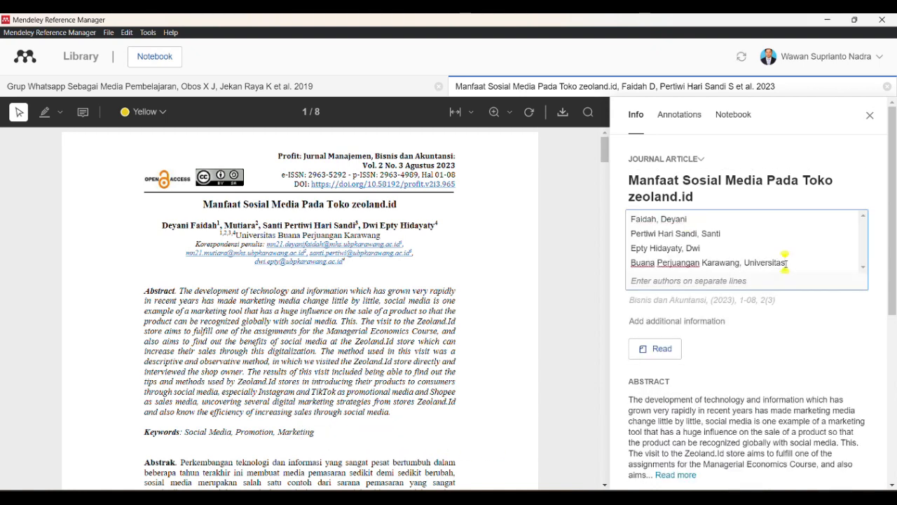
key(BackSpace)
key(BackSpace)
key(BackSpace)
key(BackSpace)
key(BackSpace)
key(BackSpace)
key(BackSpace)
key(BackSpace)
key(BackSpace)
key(BackSpace)
key(BackSpace)
key(BackSpace)
key(BackSpace)
key(BackSpace)
key(BackSpace)
key(BackSpace)
key(BackSpace)
key(BackSpace)
key(BackSpace)
key(BackSpace)
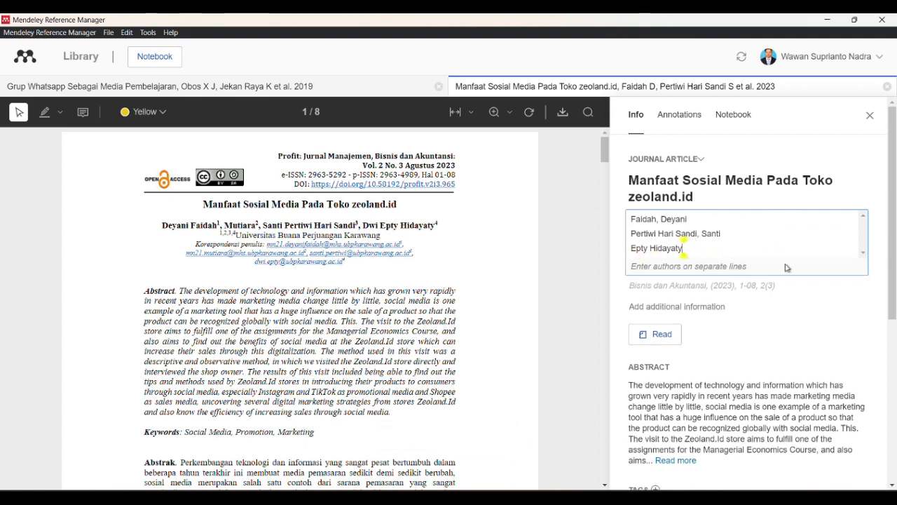
key(BackSpace)
key(BackSpace)
key(BackSpace)
key(BackSpace)
key(BackSpace)
key(BackSpace)
key(BackSpace)
key(BackSpace)
key(BackSpace)
key(BackSpace)
key(BackSpace)
key(BackSpace)
key(BackSpace)
key(BackSpace)
key(BackSpace)
key(BackSpace)
key(BackSpace)
key(BackSpace)
key(BackSpace)
key(BackSpace)
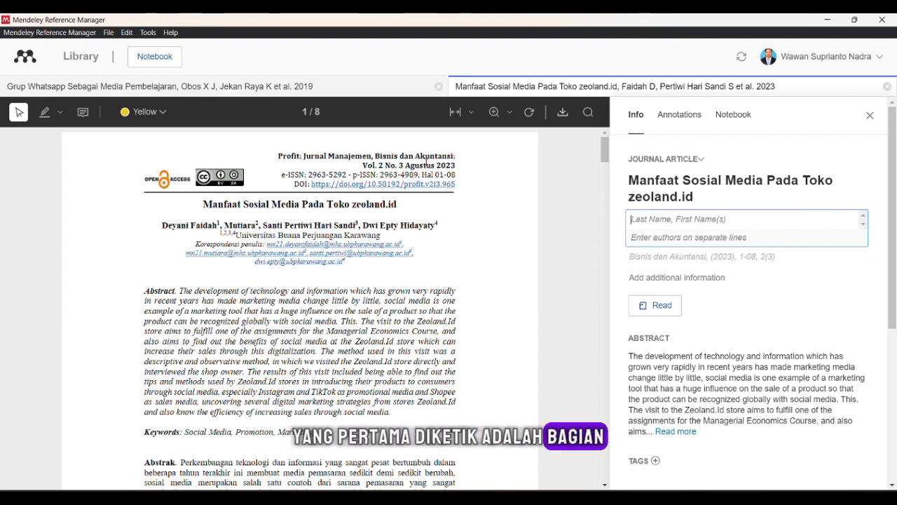
Enter the first author's name as printed in the PDF, in last name, first name order separated by a comma.
click(496, 119)
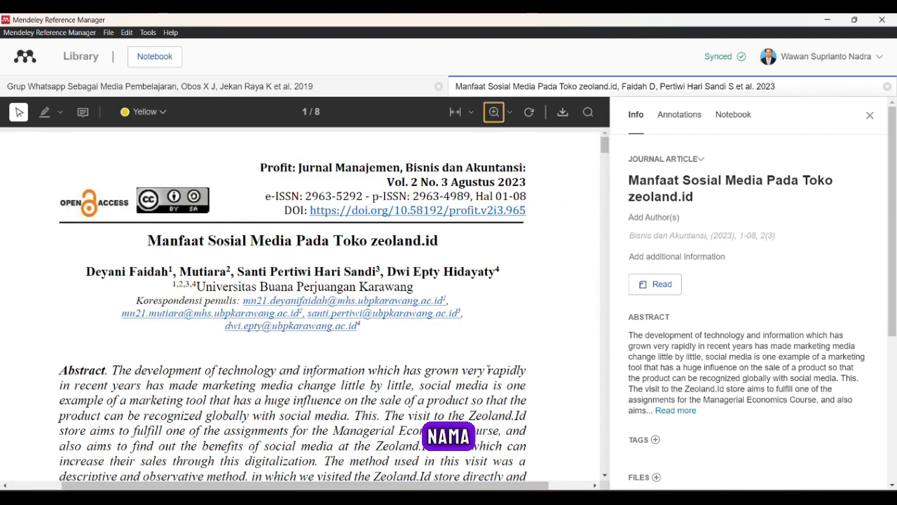
drag(103, 271, 141, 272)
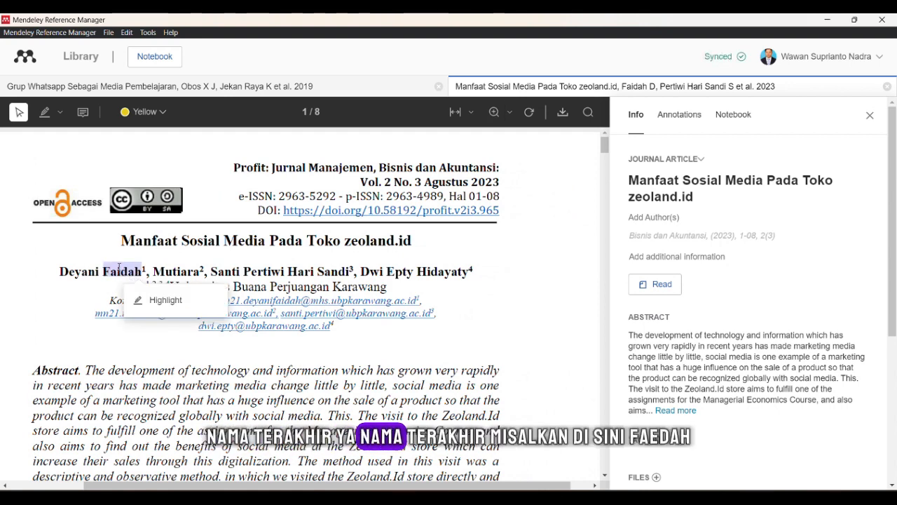
click(119, 268)
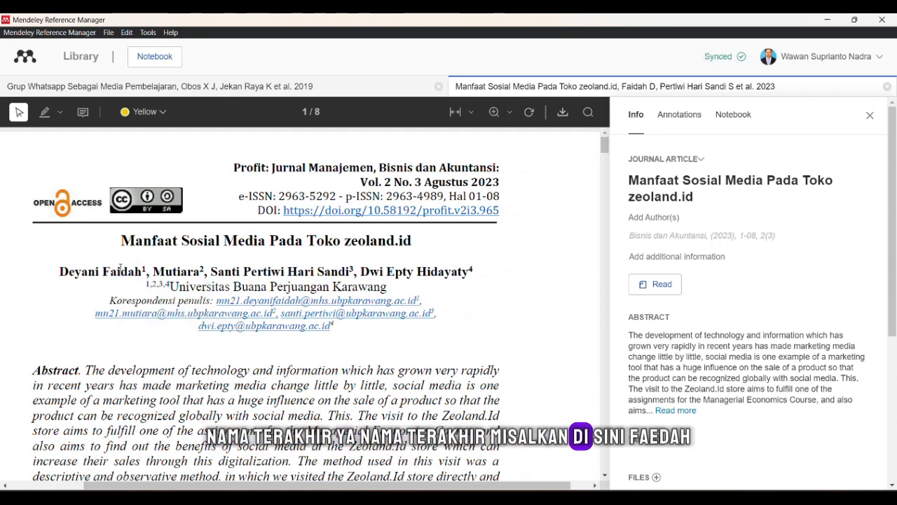
click(686, 220)
text(Faid)
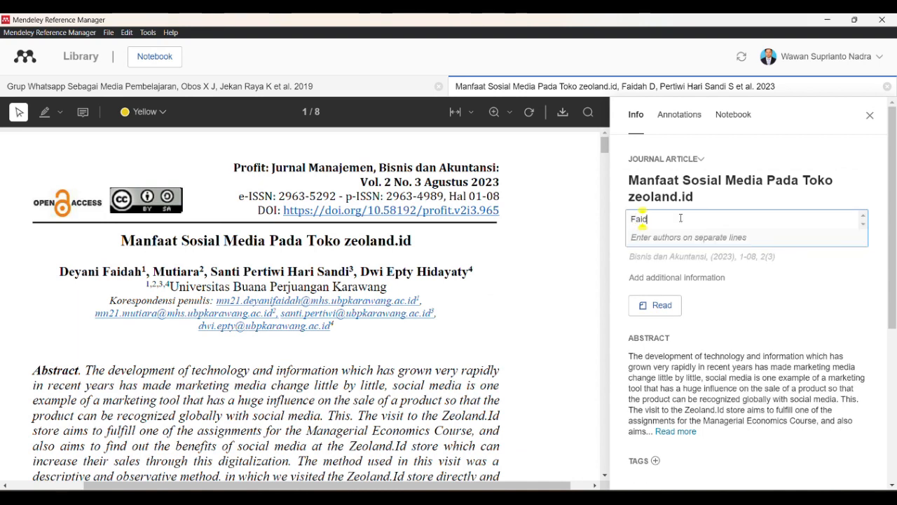
text(ah,)
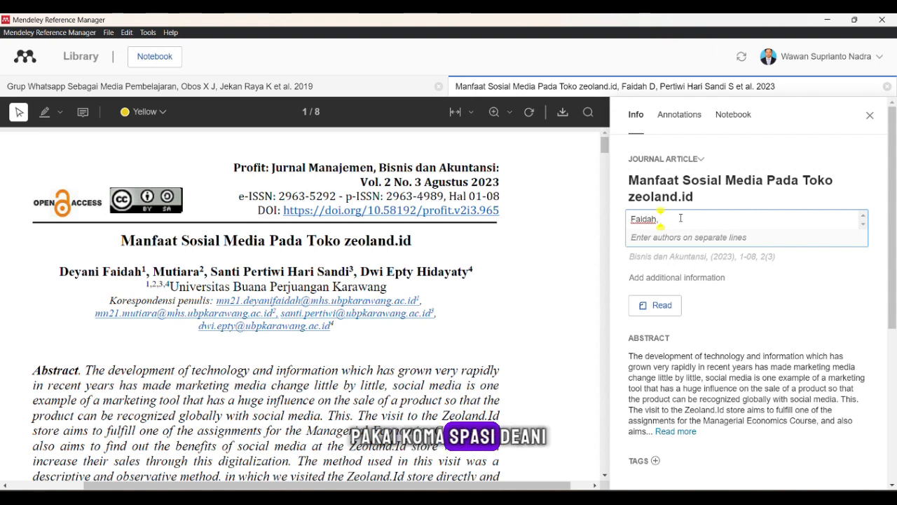
text( Deyani)
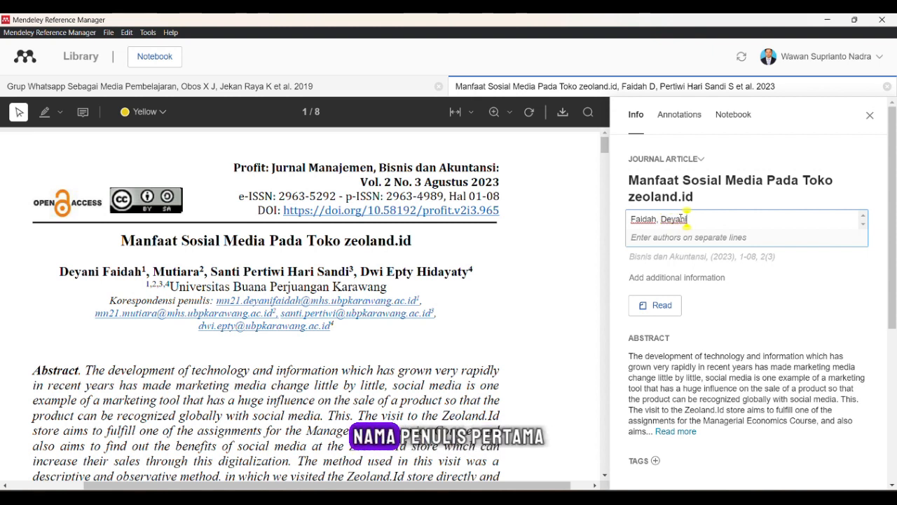
Add the second, third and fourth authors printed in the PDF on separate lines, last name first where there is a surname.
key(Return)
text(Mu)
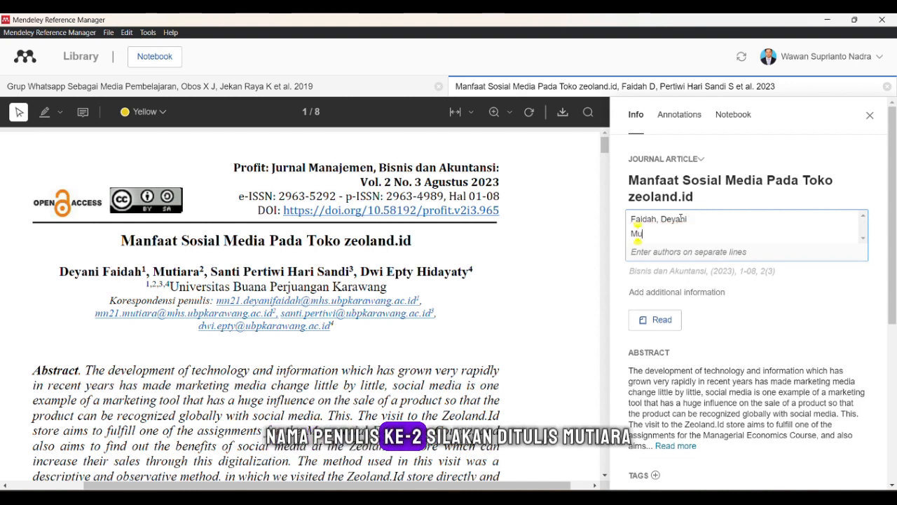
text(tiara)
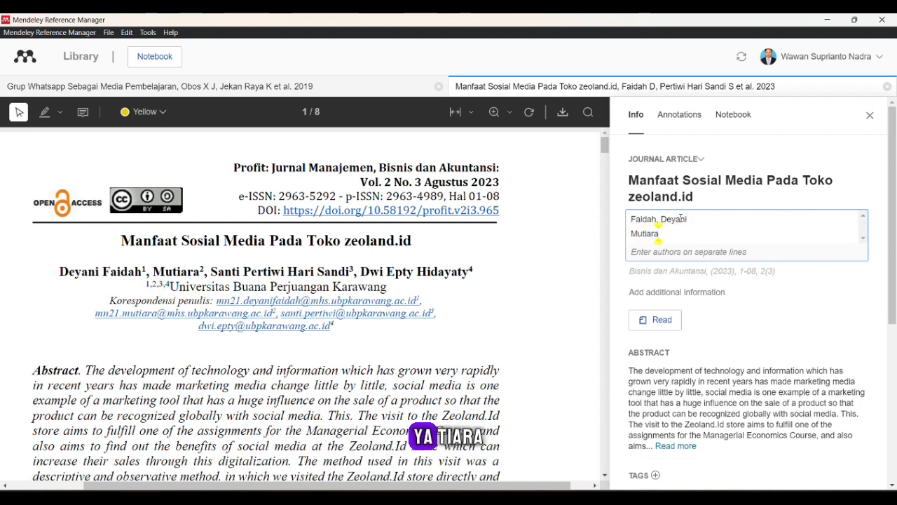
key(Return)
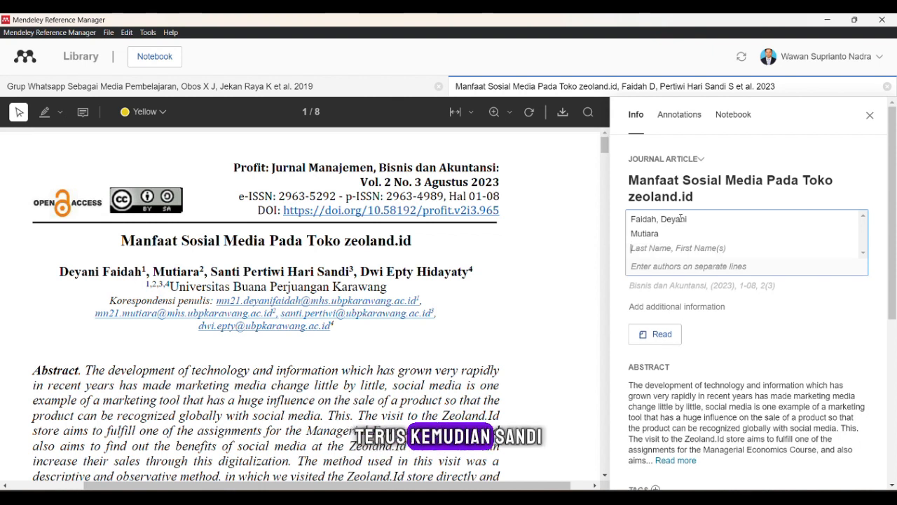
text(Sandi)
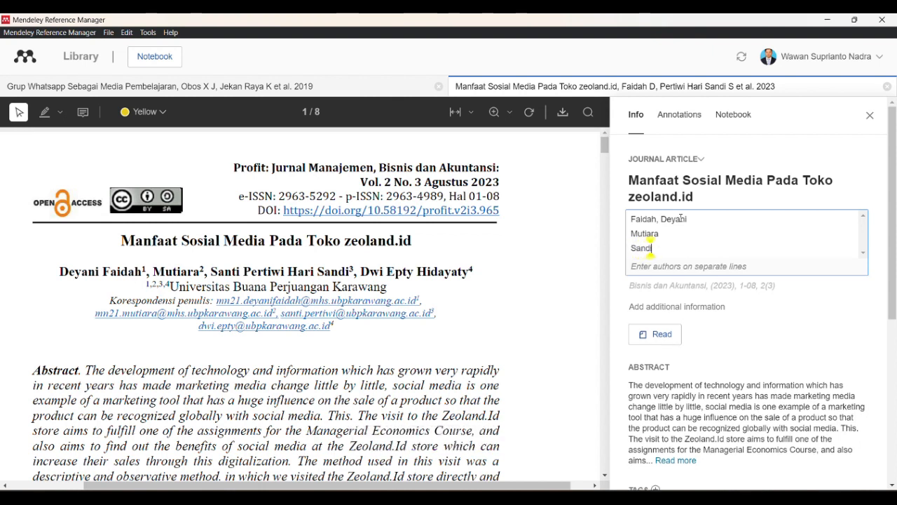
text(, santi)
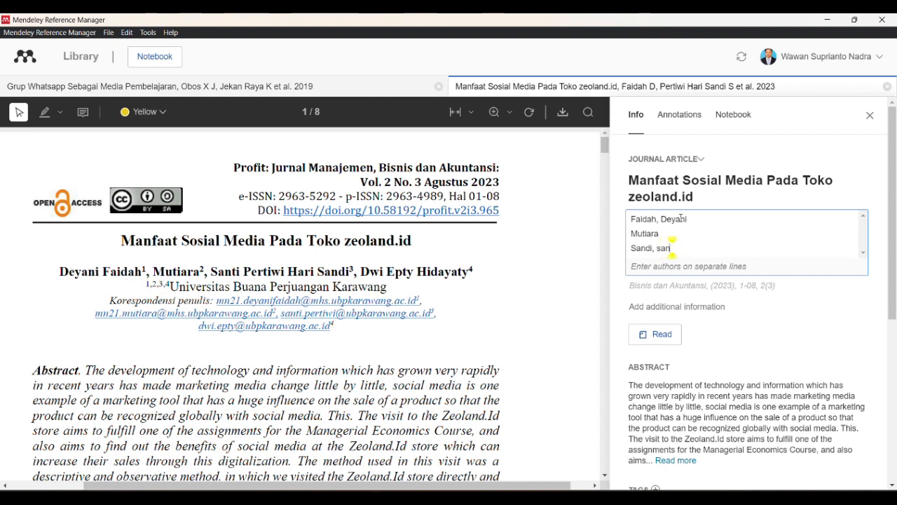
text( Pertiwi Hari)
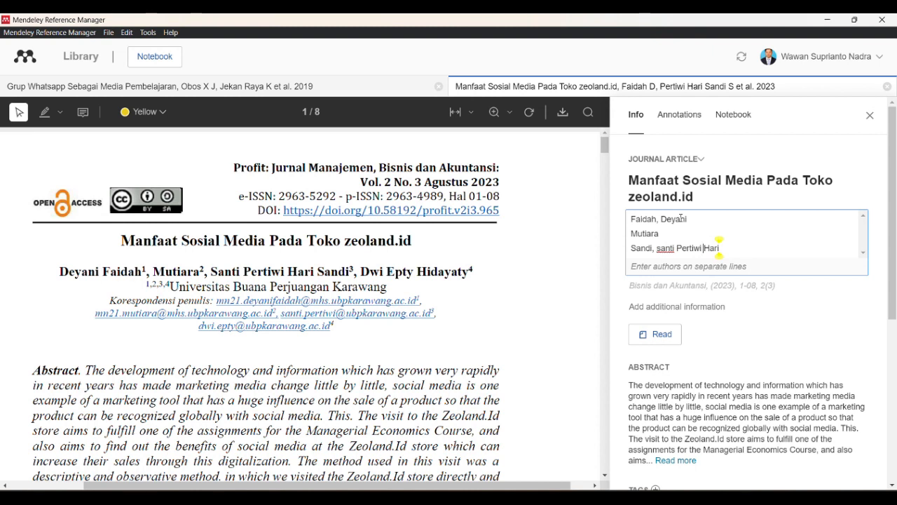
text(S)
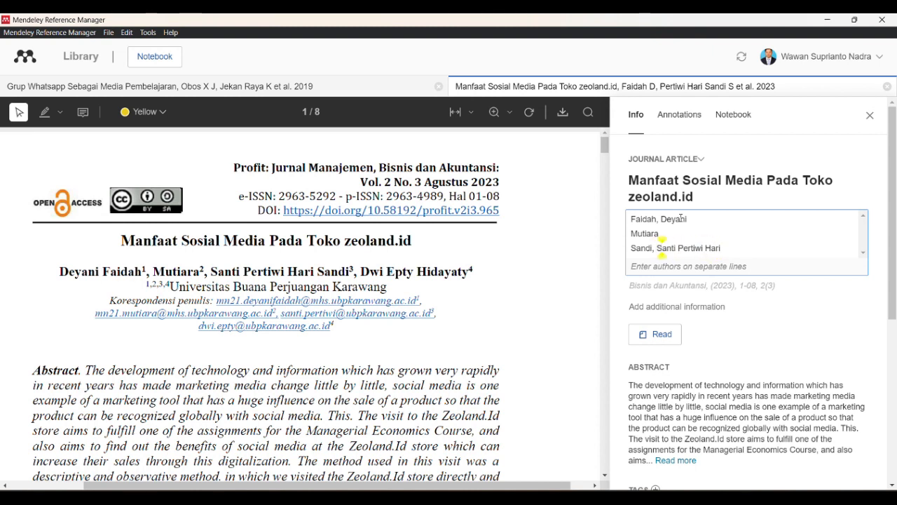
key(Return)
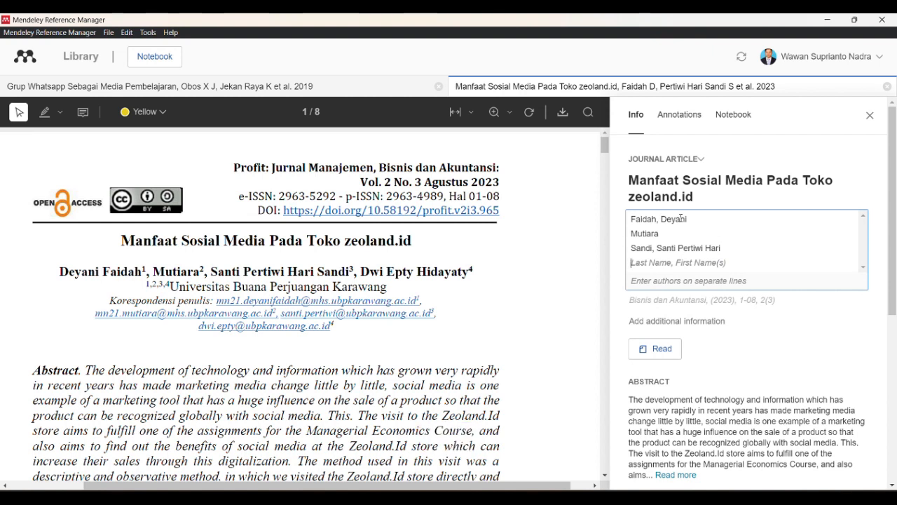
text(Hidayaty,)
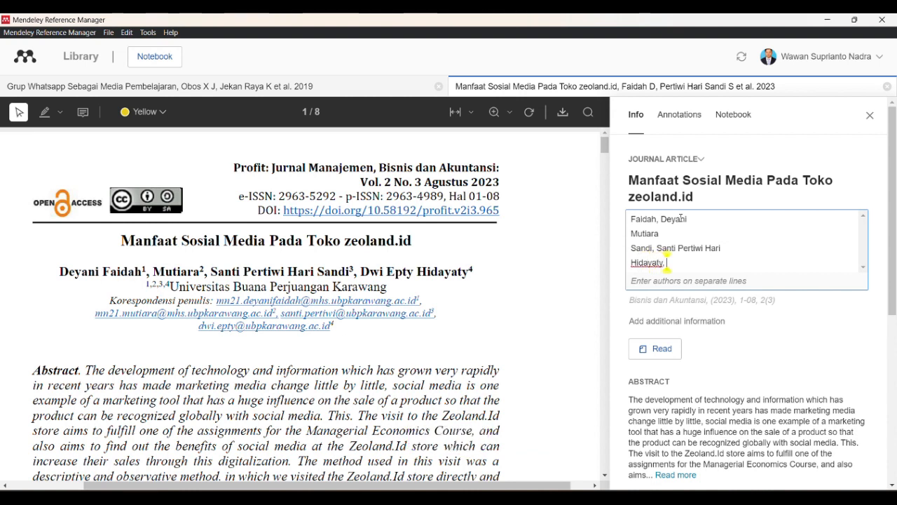
text(Dwi Epty)
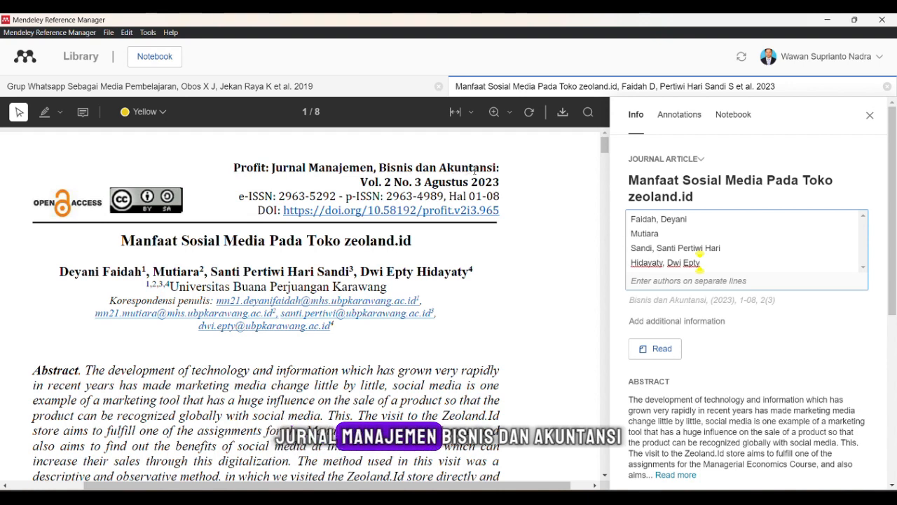
Replace the journal name with "Profit: Jurnal Manajemen, Bisnis dan Akuntansi", copied from the PDF's header.
click(674, 300)
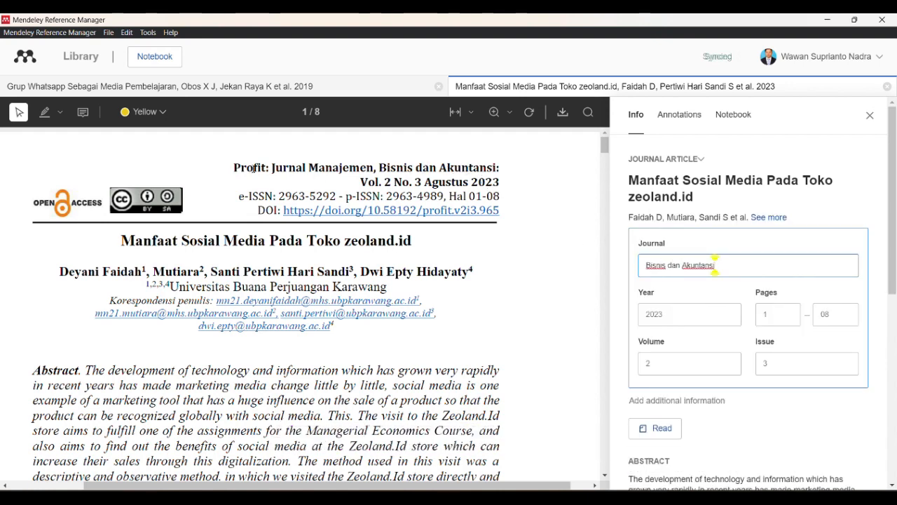
click(237, 167)
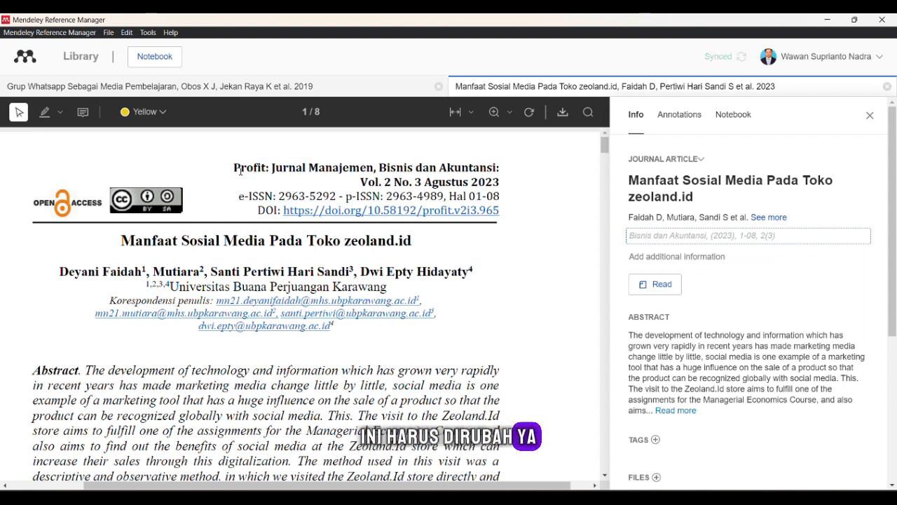
drag(236, 167, 500, 169)
key(ctrl+c)
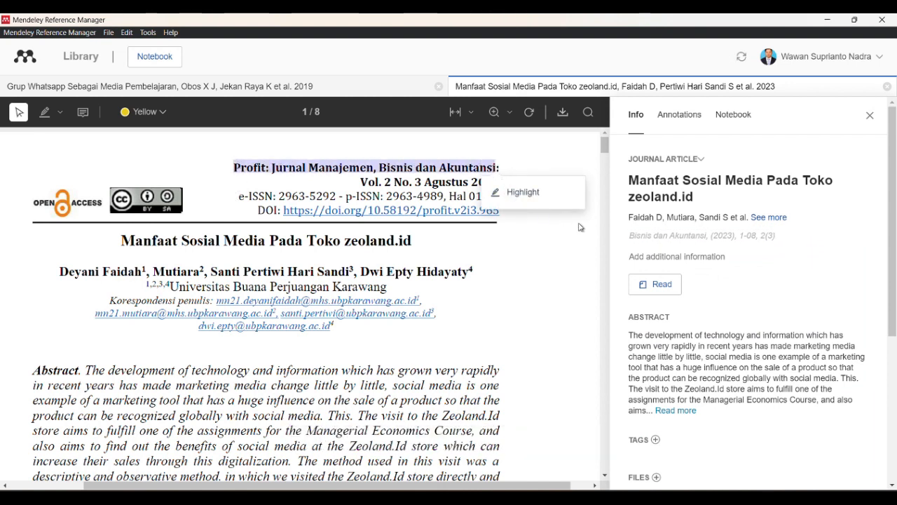
click(678, 236)
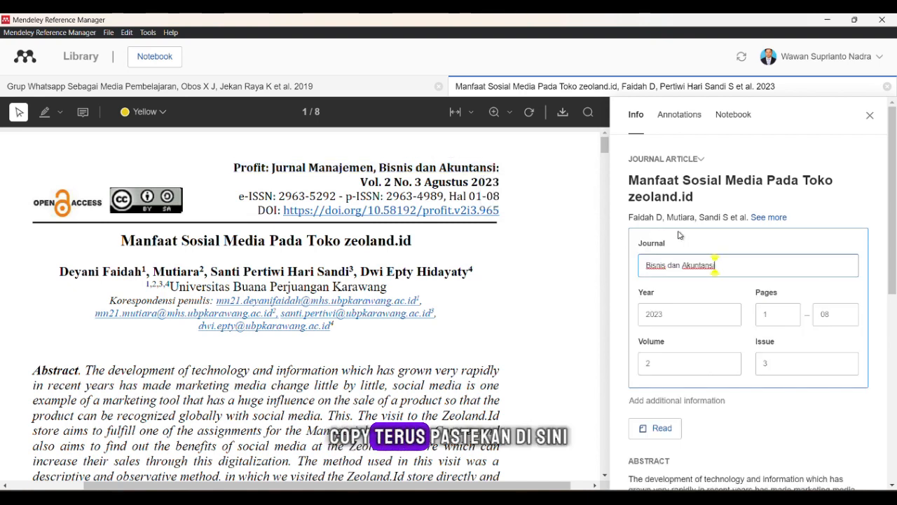
key(ctrl+a)
key(ctrl+v)
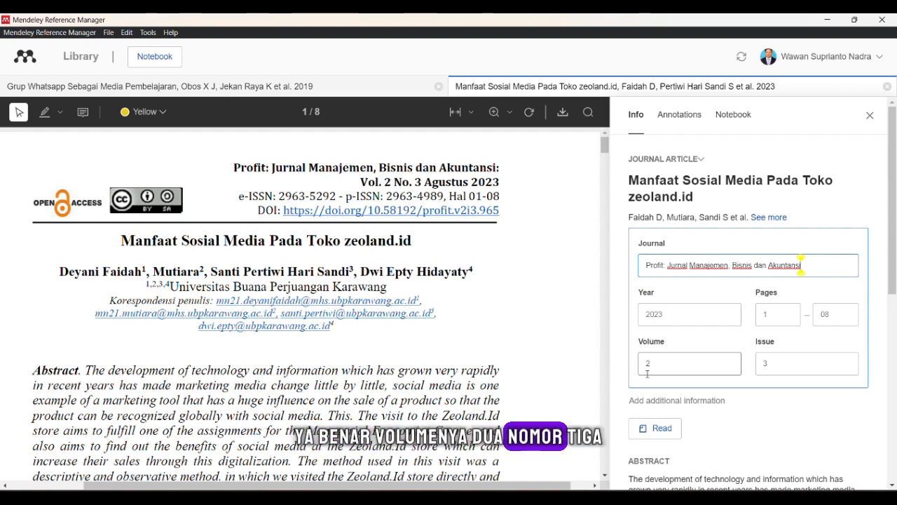
scroll(690, 372, down, 5)
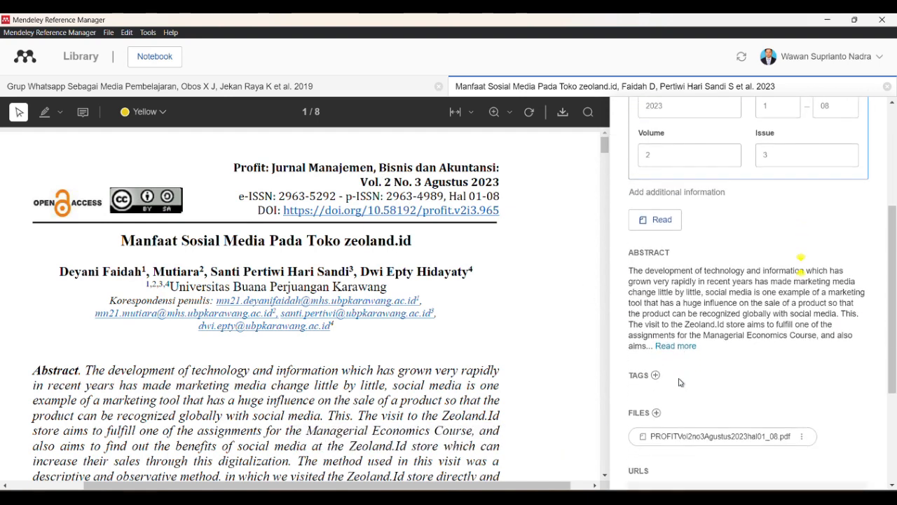
scroll(679, 382, down, 1)
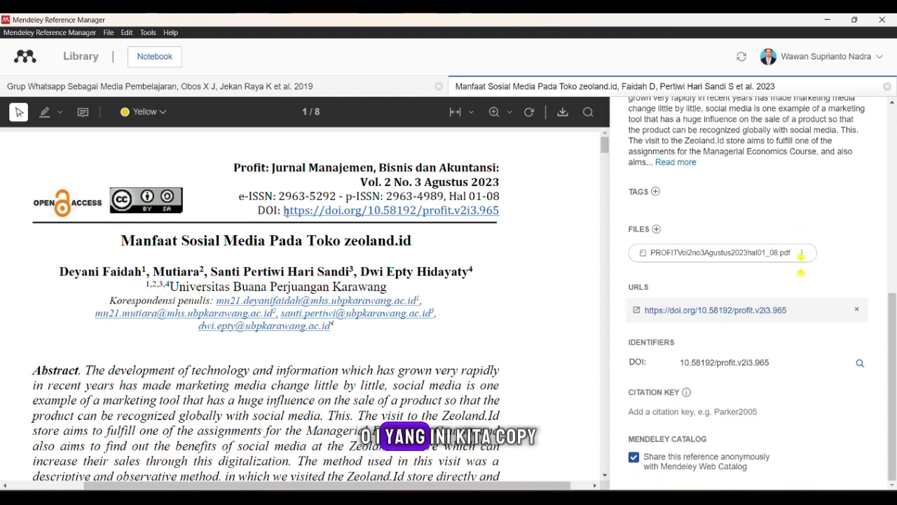
scroll(720, 370, up, 6)
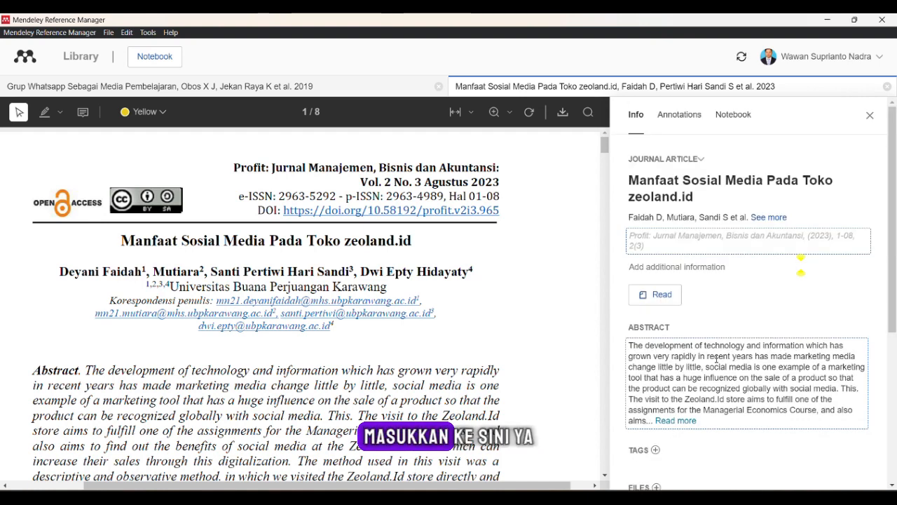
scroll(716, 359, down, 6)
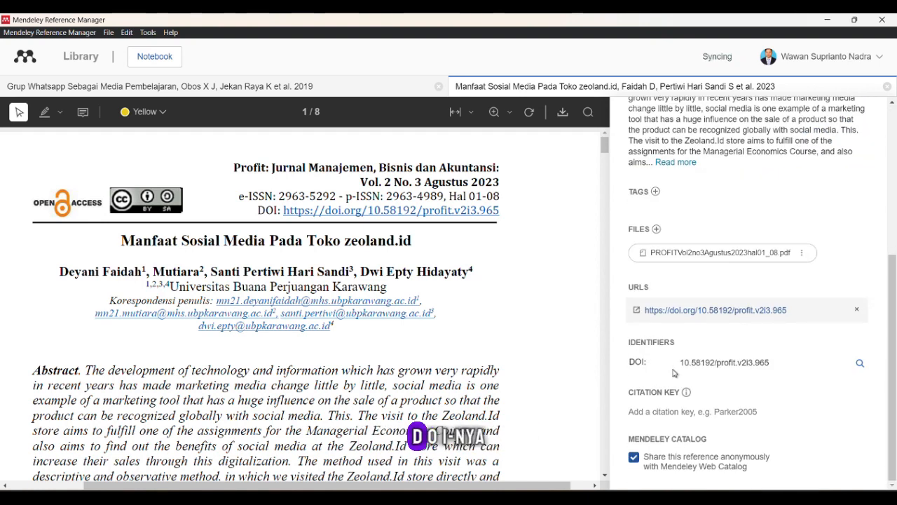
click(683, 364)
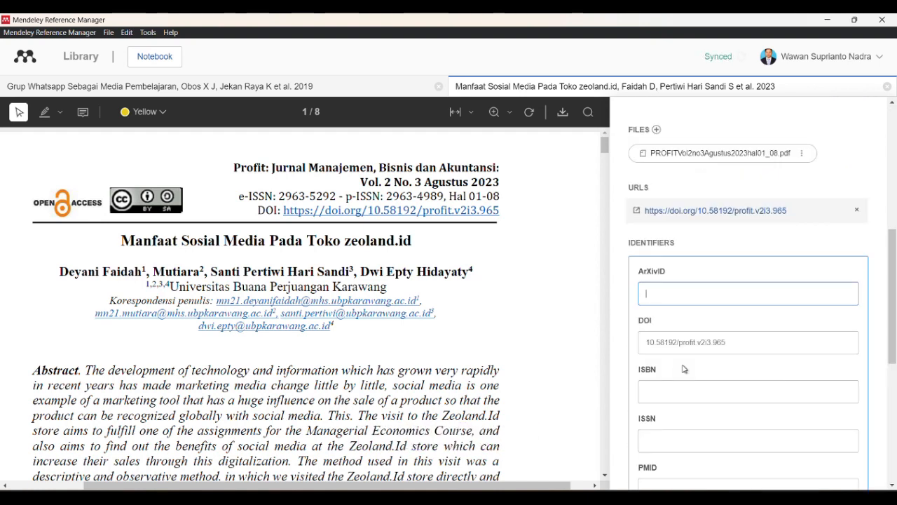
click(686, 343)
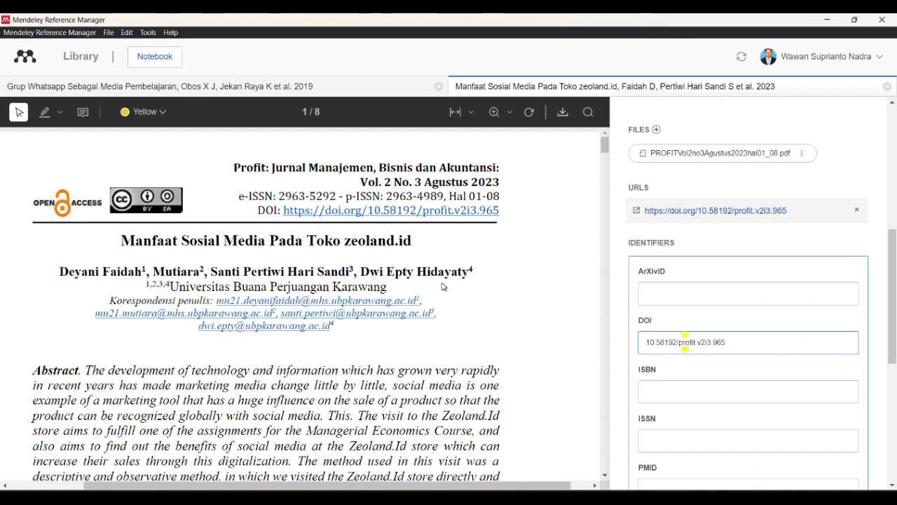
drag(501, 211, 285, 210)
key(ctrl+c)
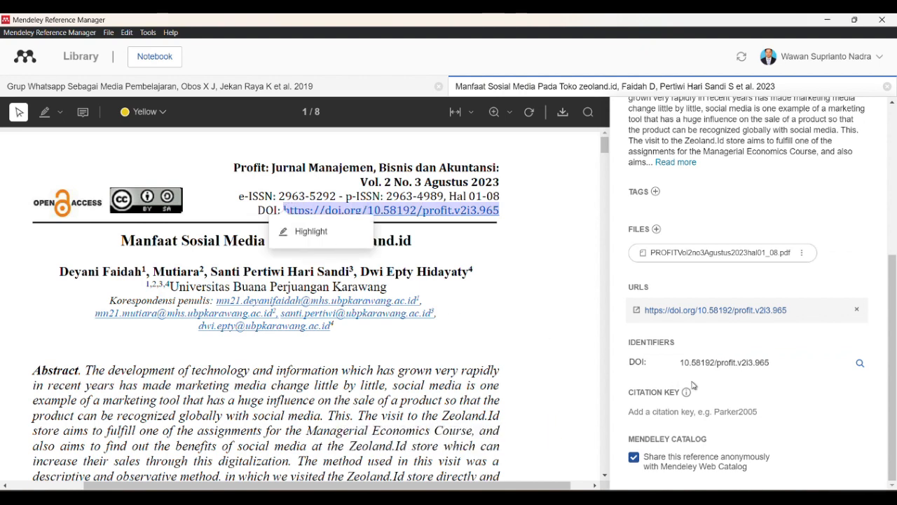
click(703, 362)
click(719, 353)
key(ctrl+a)
key(ctrl+v)
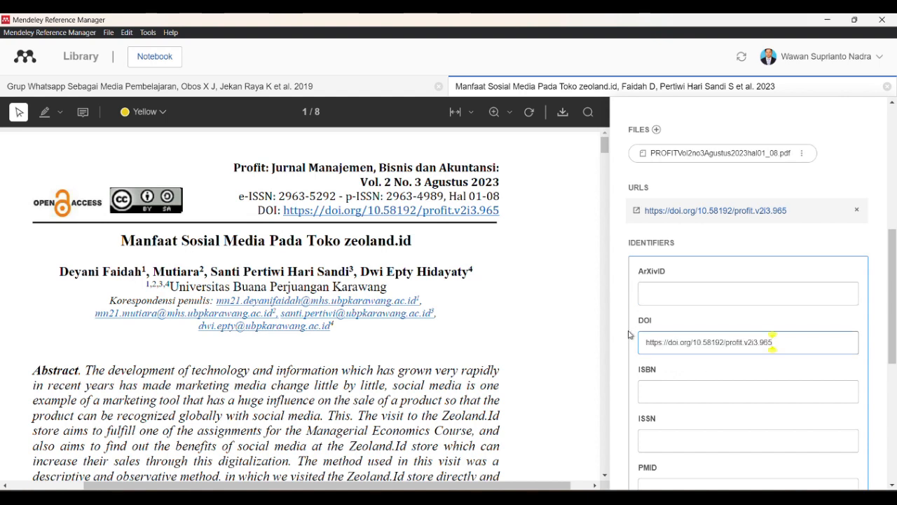
click(619, 328)
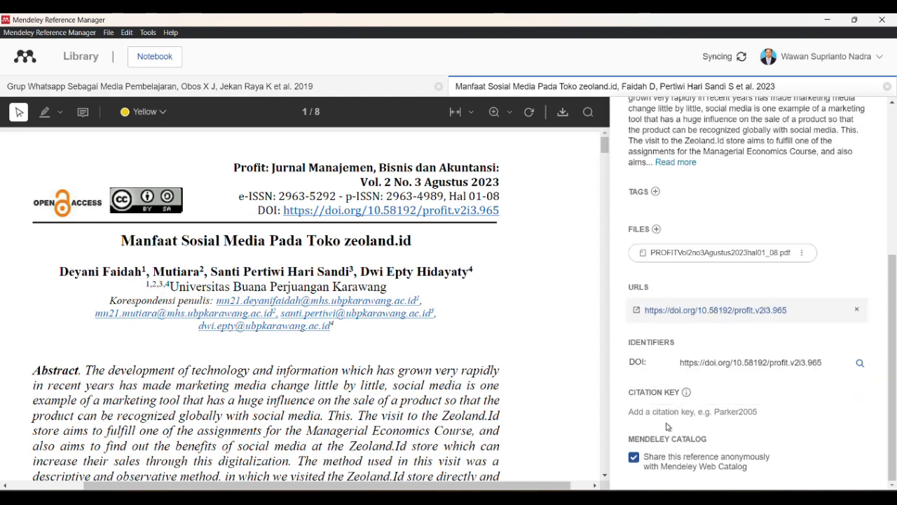
Read the article's Indonesian abstract, switch to Word and begin the paragraph with "Media sosial Zeolan.id menggunakan berbagai platform media sosial seperti instagram,".
scroll(668, 427, up, 1)
scroll(667, 427, up, 3)
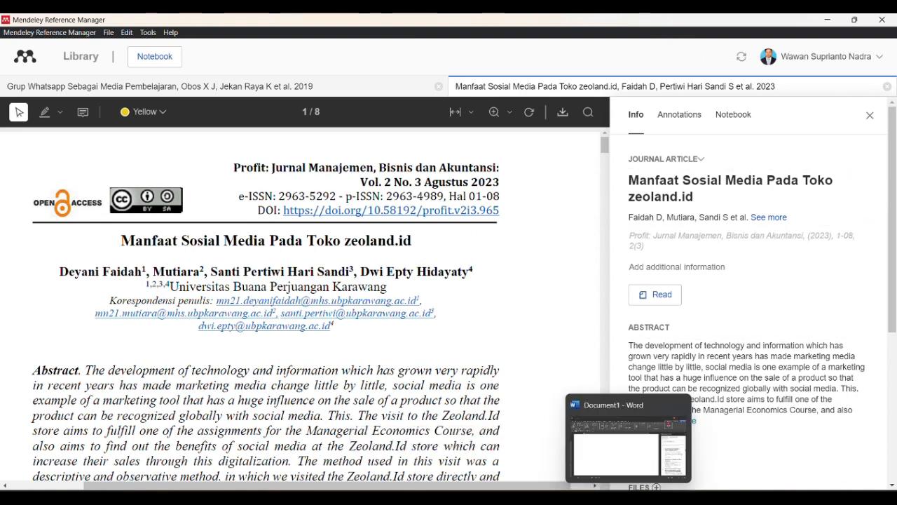
scroll(291, 340, down, 5)
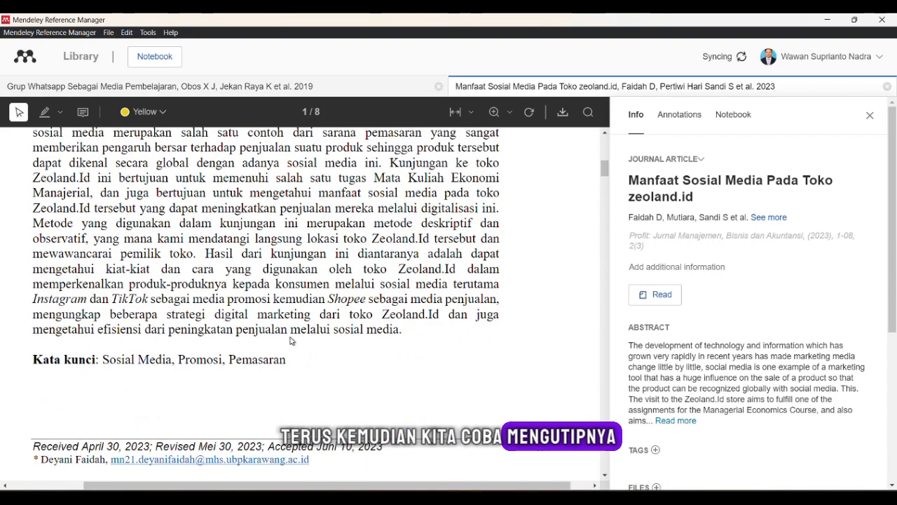
scroll(292, 341, up, 1)
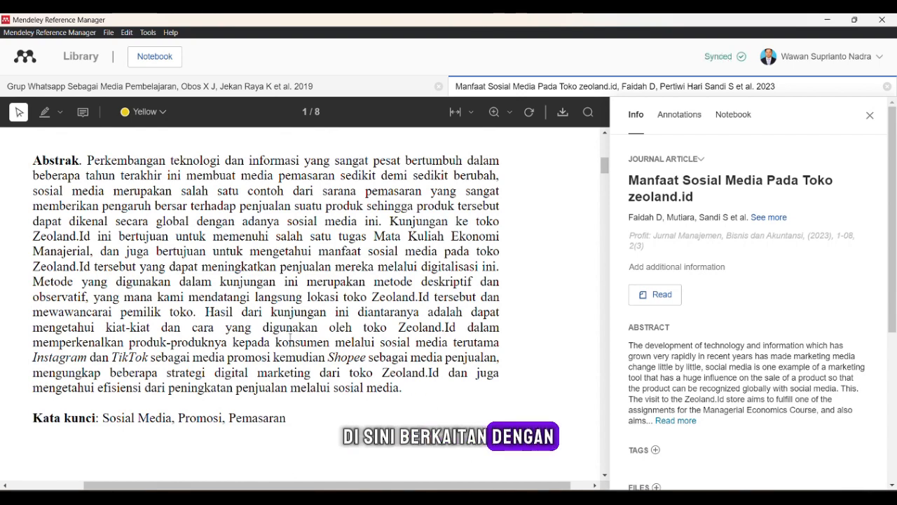
scroll(291, 337, up, 6)
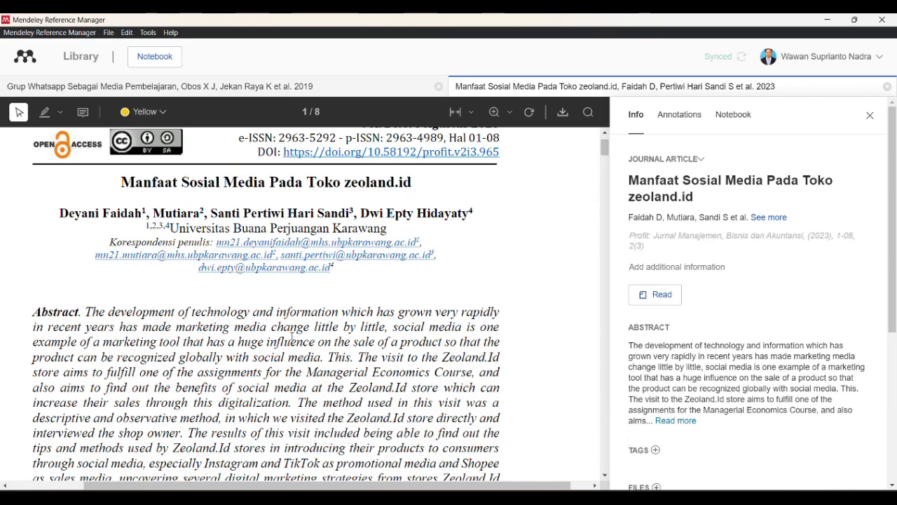
text(ia )
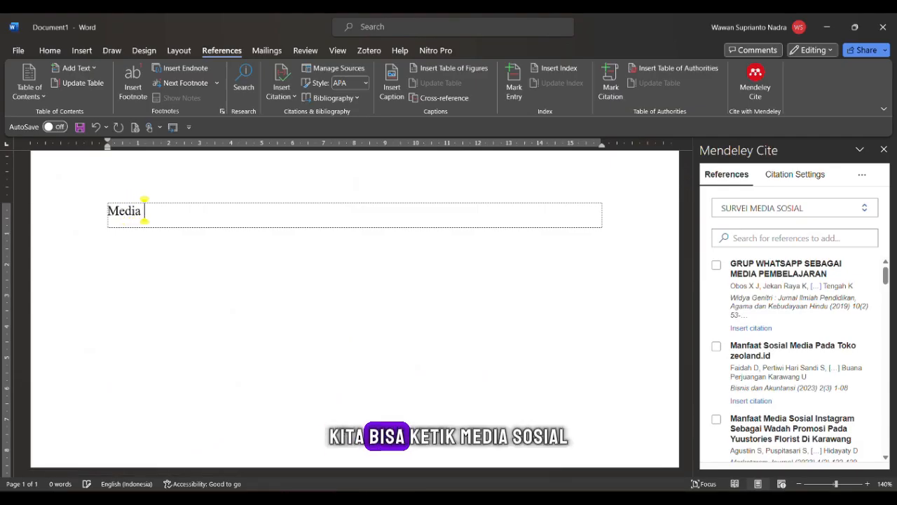
text(sosial )
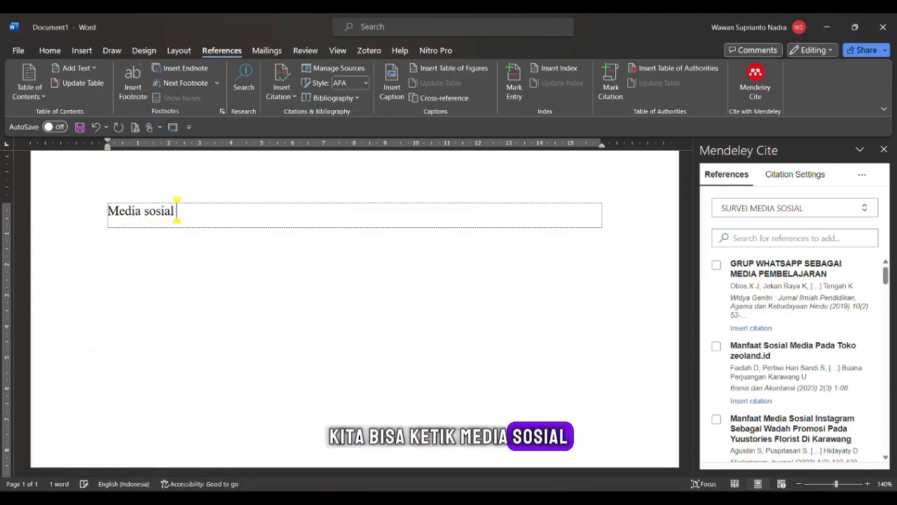
text(Zeolan.id)
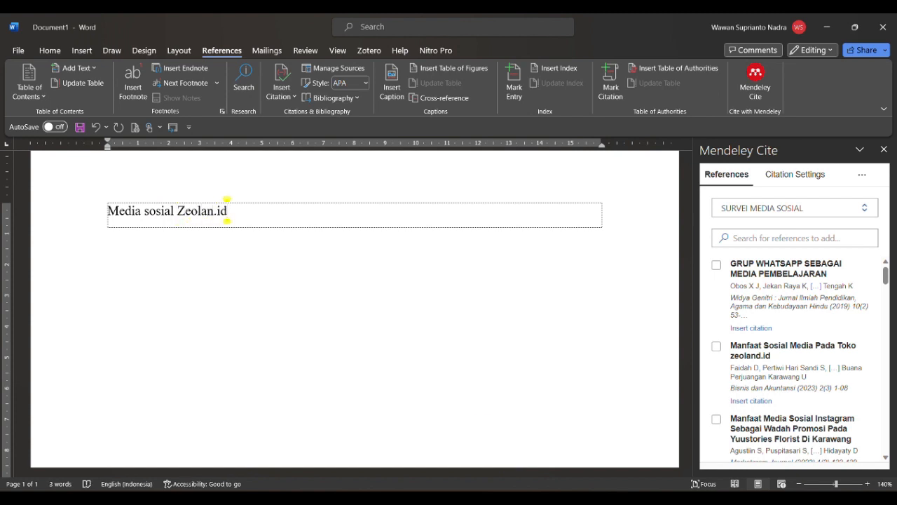
text( menggunakan berbagai )
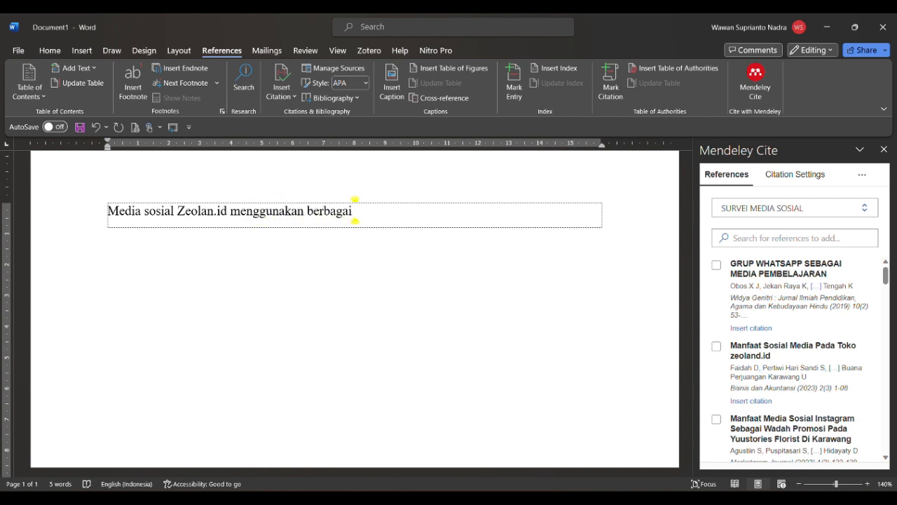
text(platform media sos)
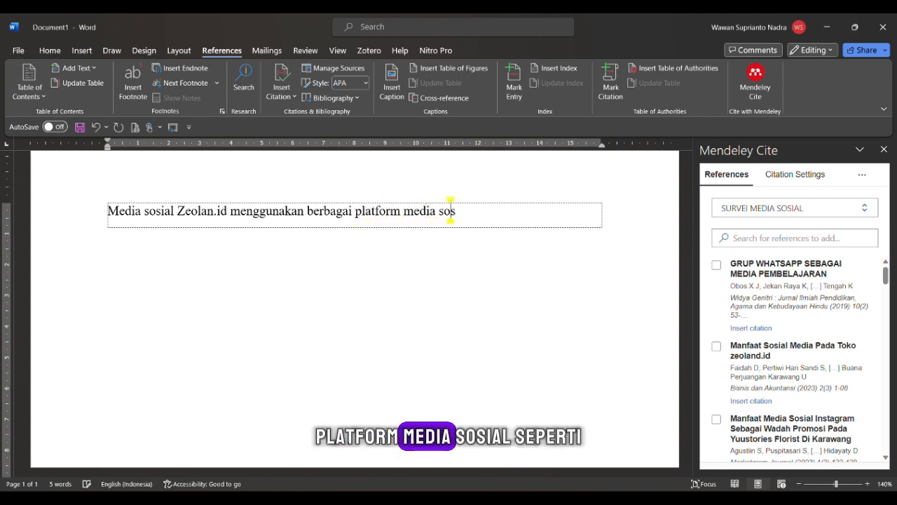
text(ial seperti instagram,)
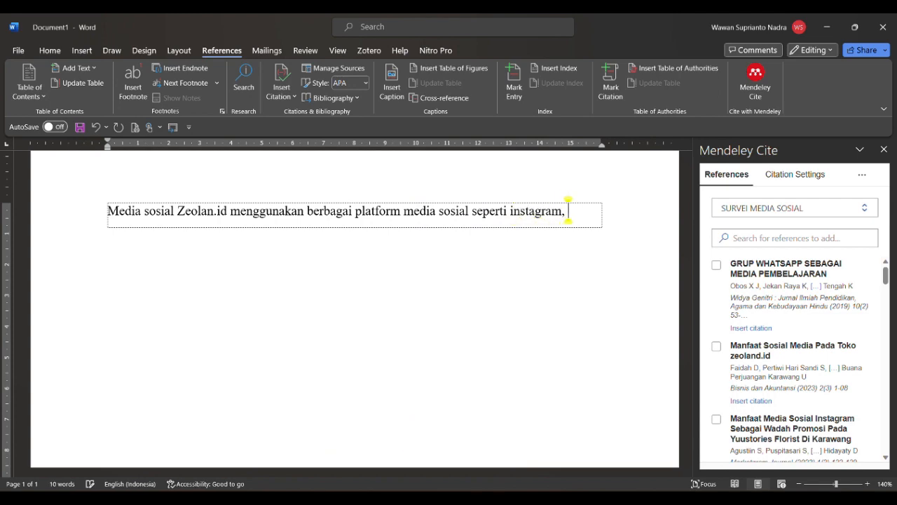
Check the platforms named in the abstract, complete the Word sentence with "tiktok, dan juga shoope", and italicize the three platform names.
key(alt+Tab)
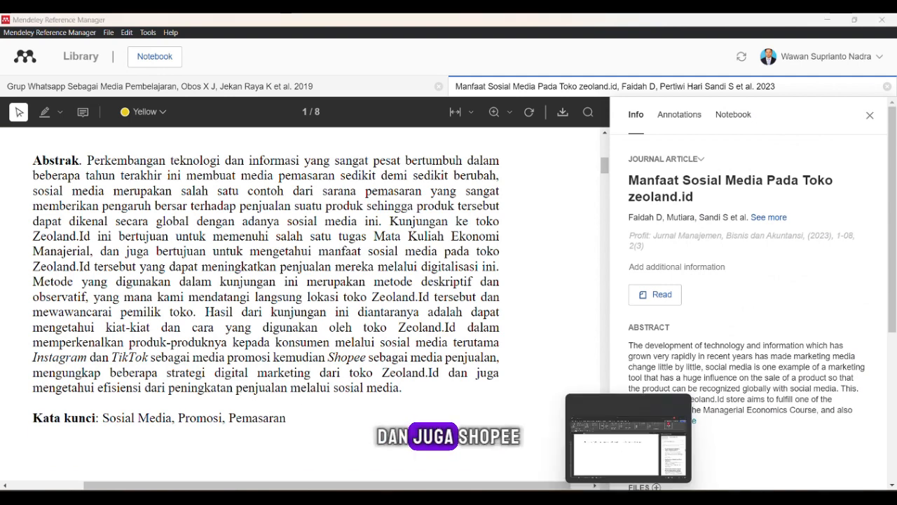
key(alt+Tab)
text(t)
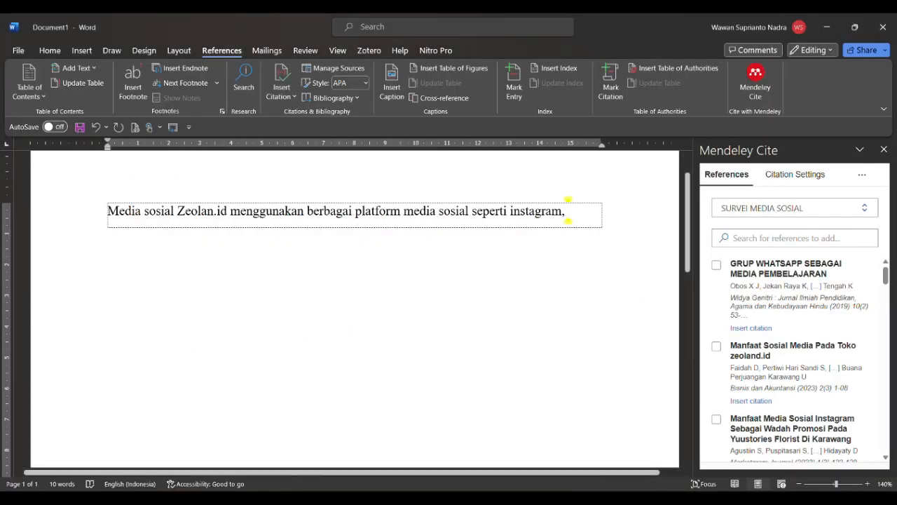
text(iktok)
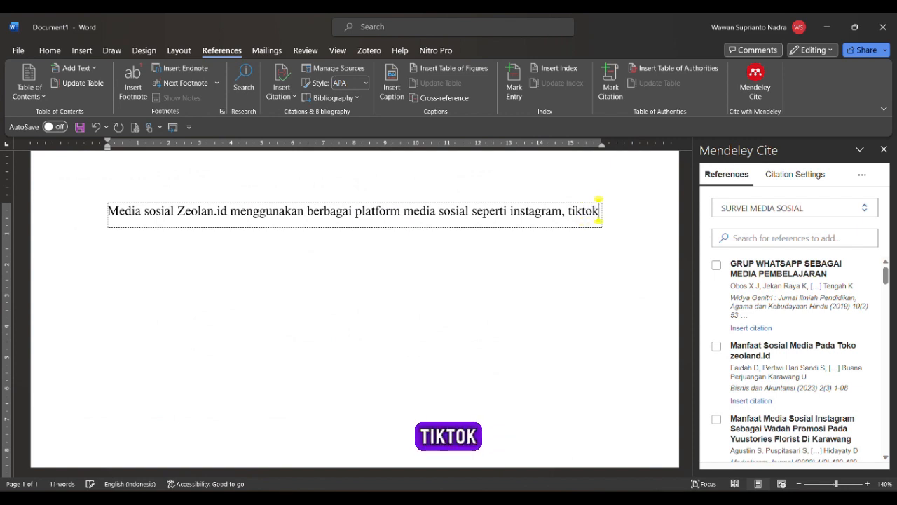
text(, dan)
text(juga sh)
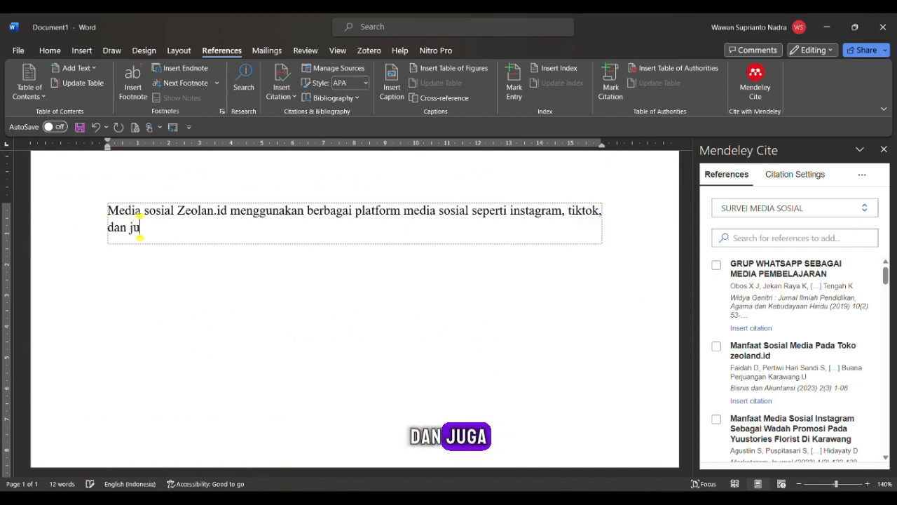
text(oope)
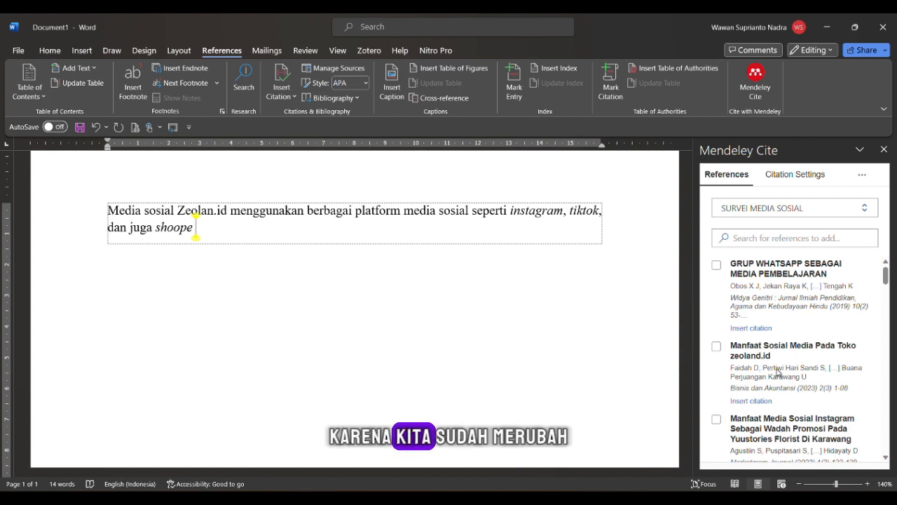
Update the Mendeley Cite references in Word from the library to bring in the corrected metadata.
key(alt+Tab)
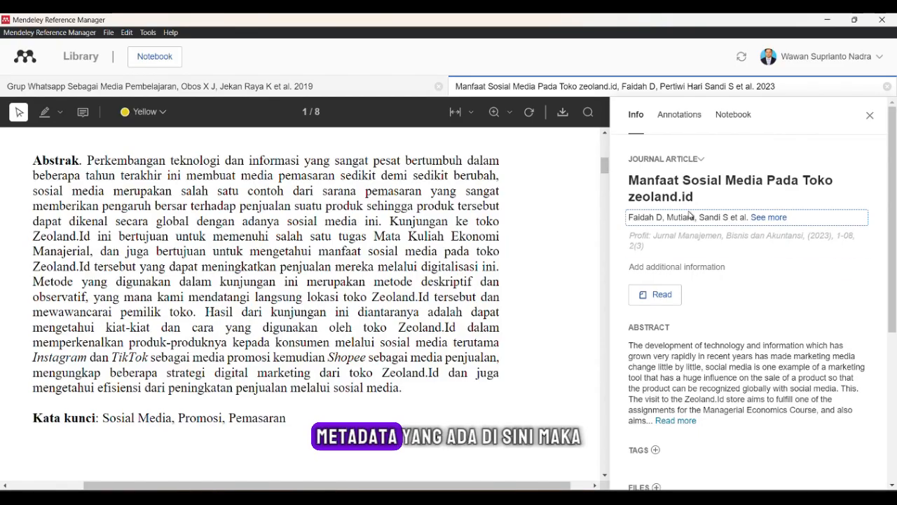
key(alt+Tab)
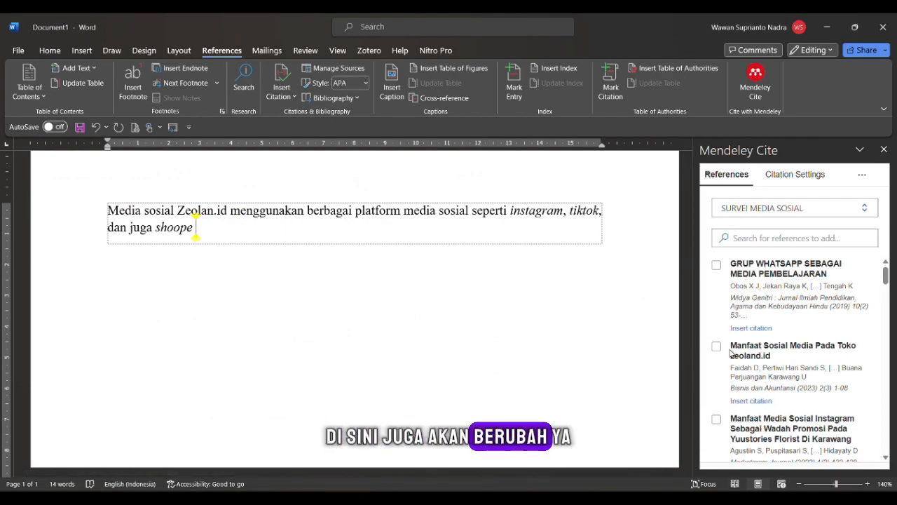
click(862, 175)
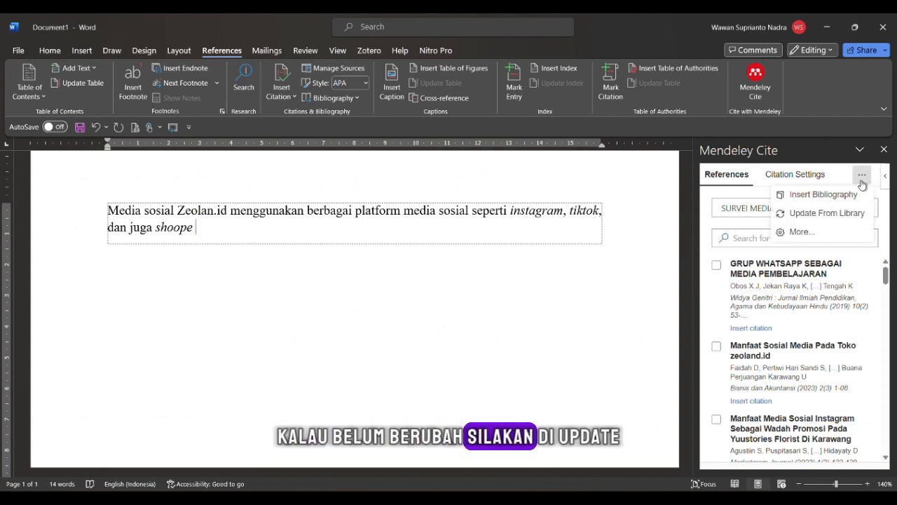
click(852, 212)
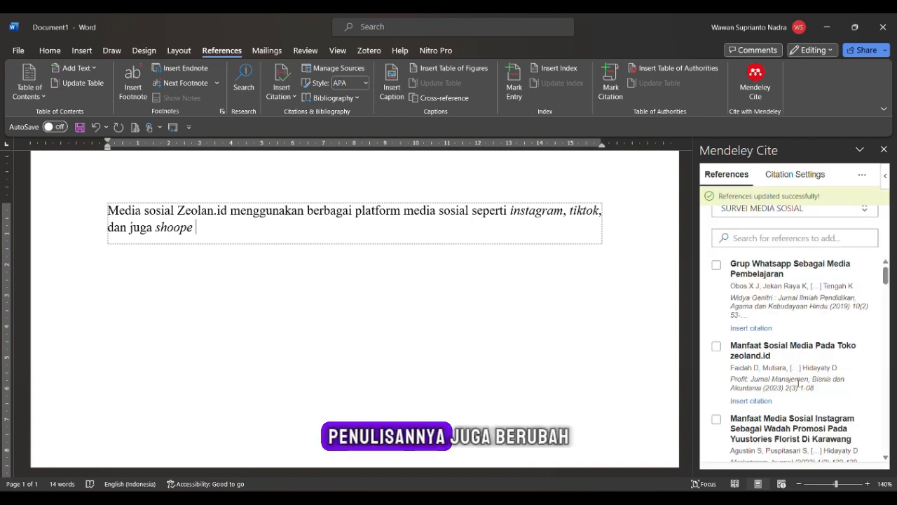
Insert the citation for "Manfaat Sosial Media Pada Toko zeoland.id" after "shoope" and end the sentence with a period.
click(716, 350)
scroll(737, 343, down, 1)
click(745, 454)
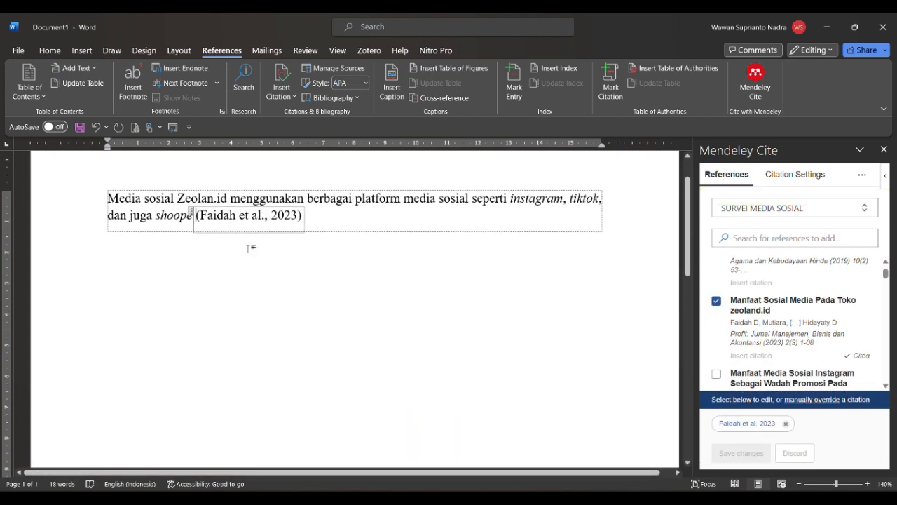
click(304, 215)
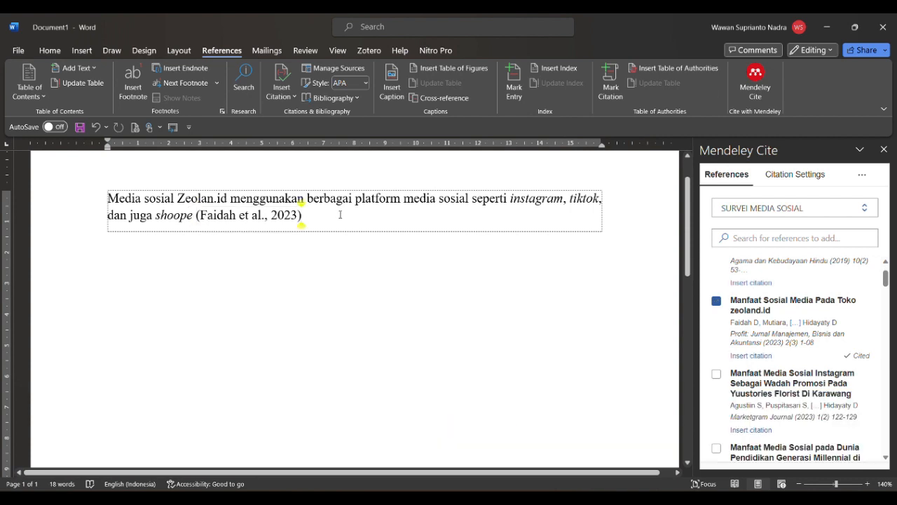
text(.)
key(Return)
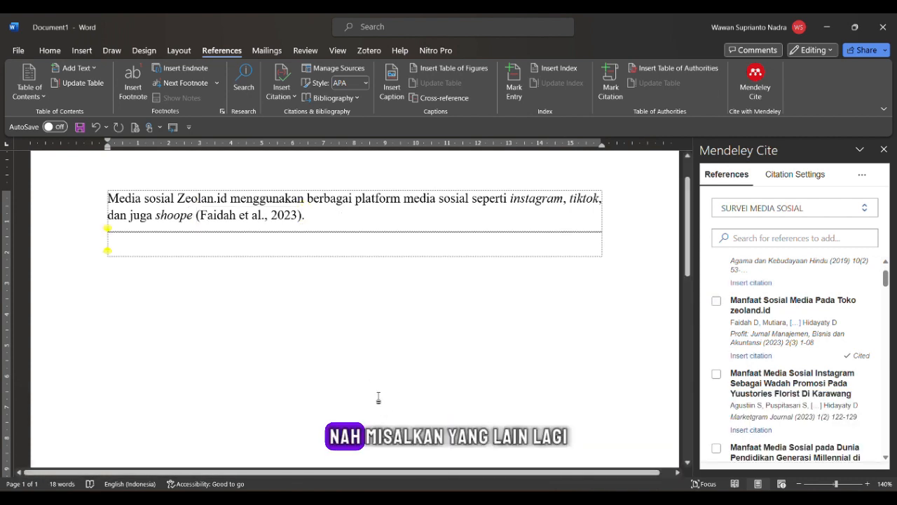
key(BackSpace)
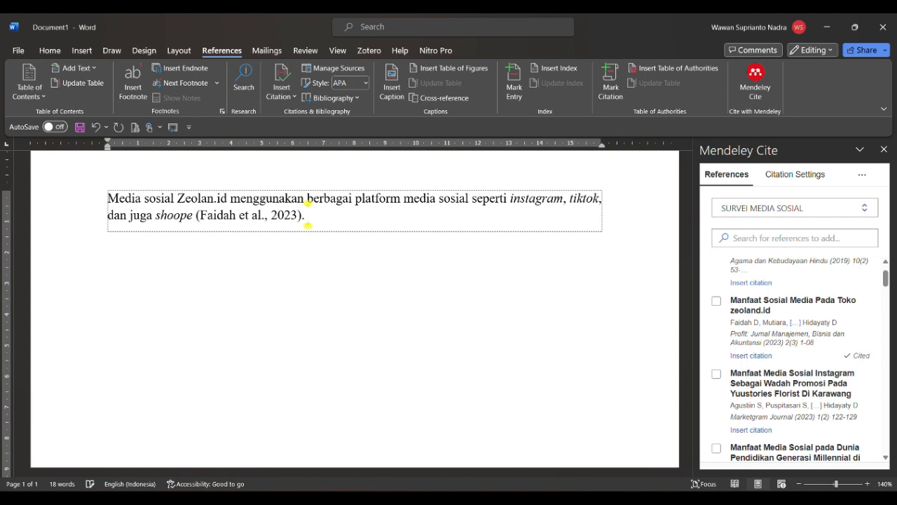
In Mendeley's SURVEI MEDIA SOSIAL collection, open "Pemanfaatan Media Sosial Sebagai Media Promosi (Studi Deskriptif pada Happy Go Lucky House)" and read its abstract.
key(alt+Tab)
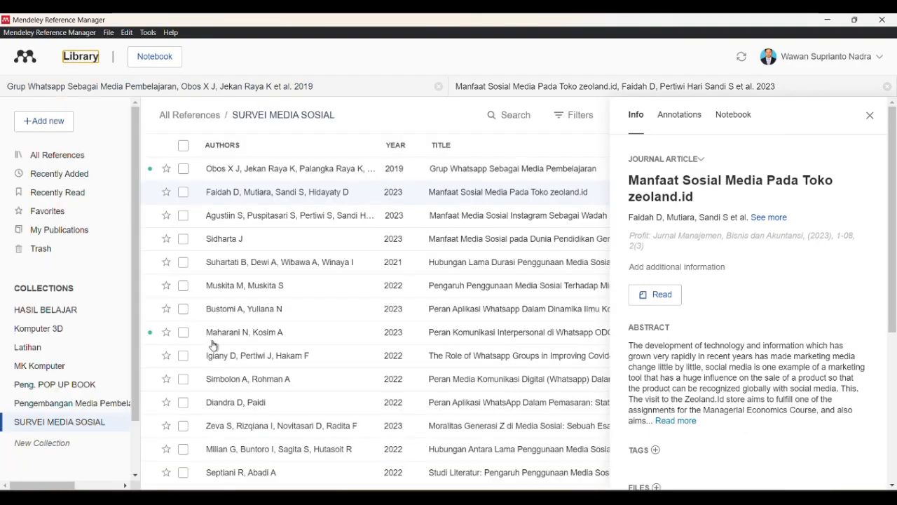
scroll(265, 325, down, 3)
scroll(279, 378, down, 1)
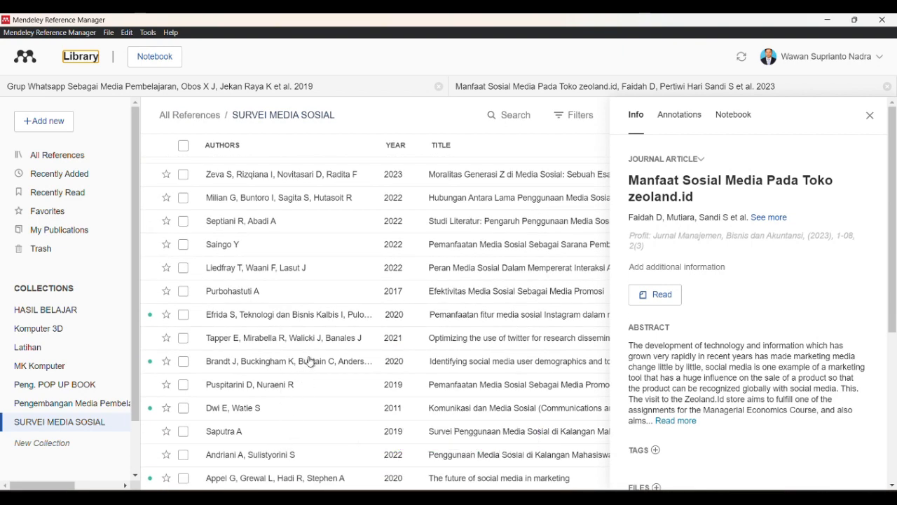
double_click(311, 385)
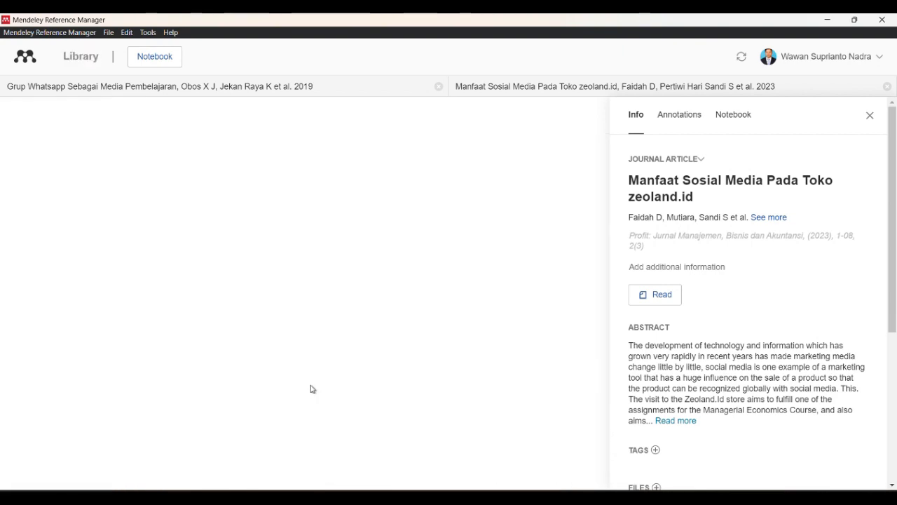
scroll(307, 330, down, 5)
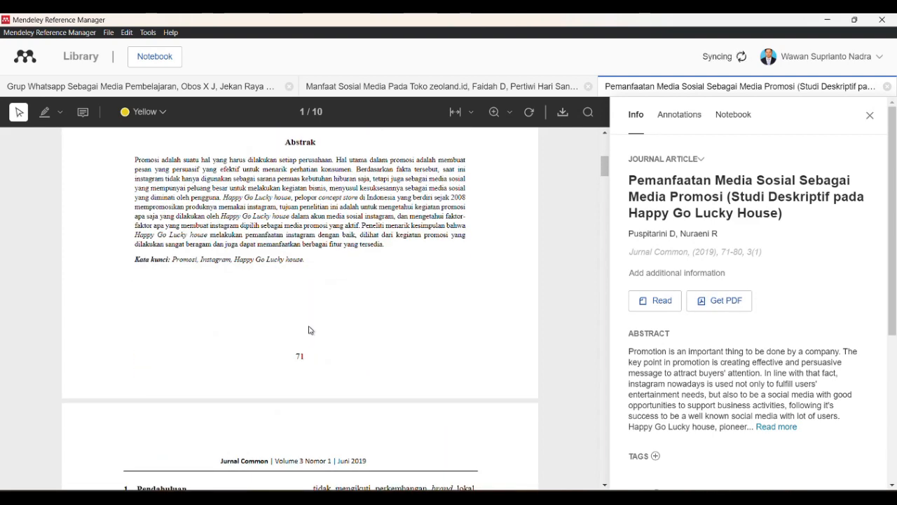
scroll(327, 249, up, 2)
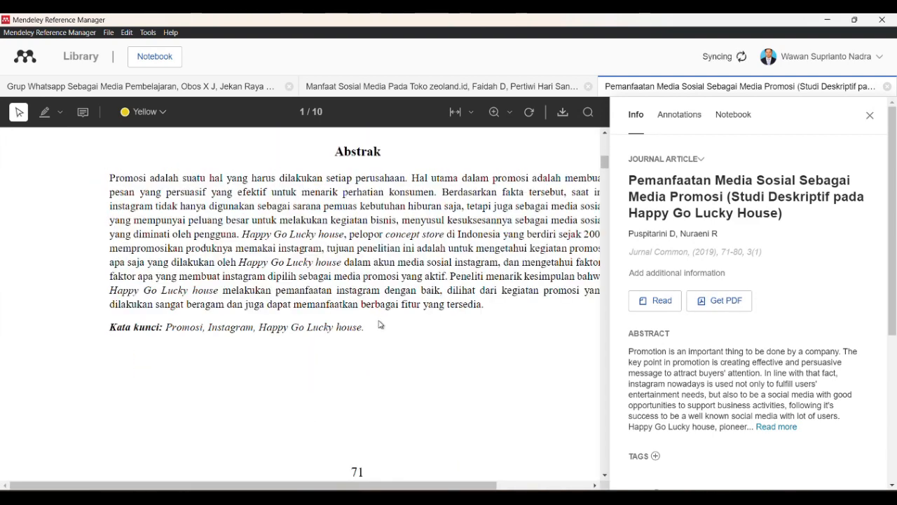
scroll(380, 324, down, 2)
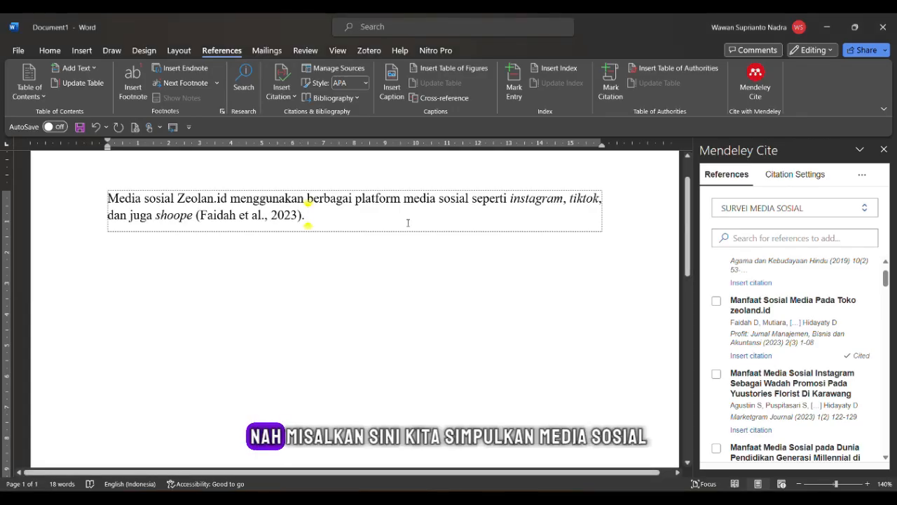
Continue the Word paragraph with "Media sosial perlu dilakukan promosi yang beragam sehingga mampu menarik minat pelanggan".
text(Media s)
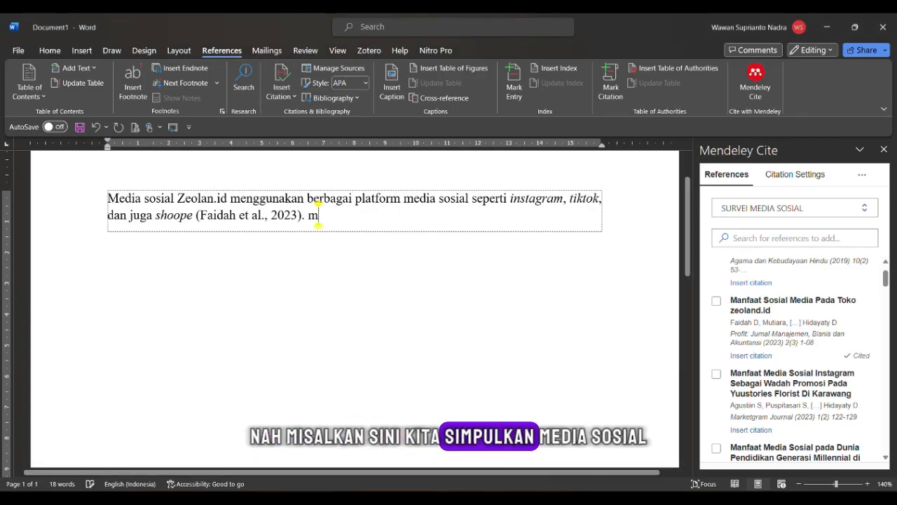
text(osial)
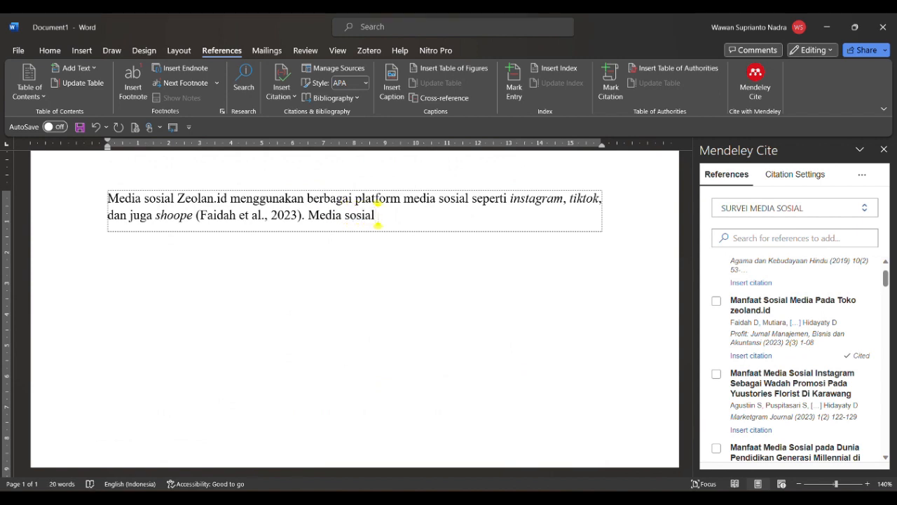
text( perlu)
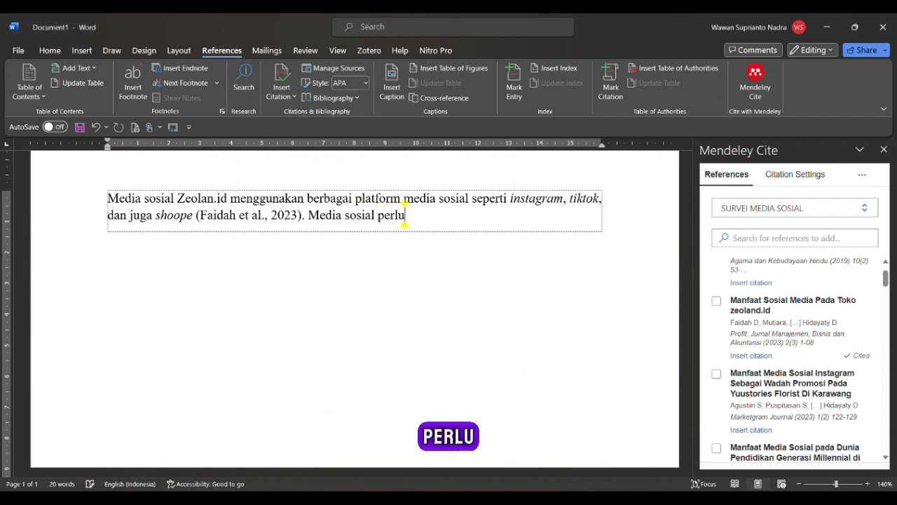
text( dilakukan)
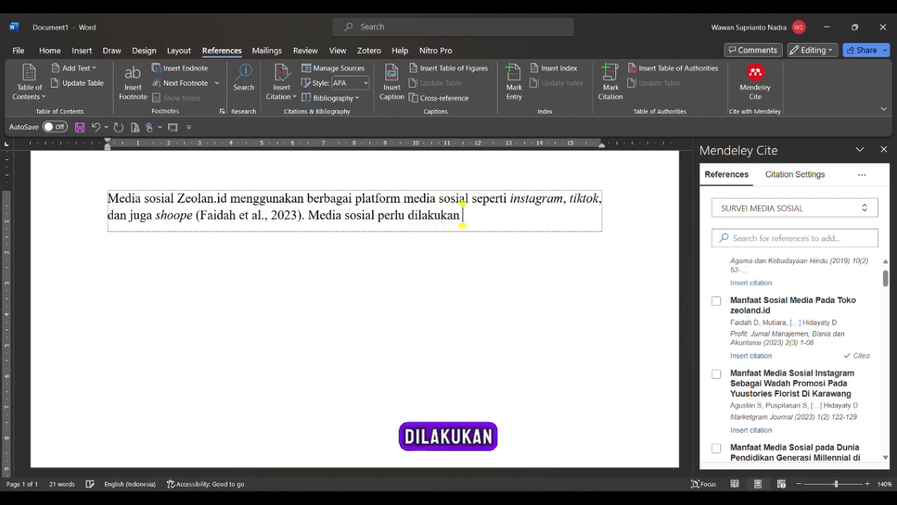
text( promosi)
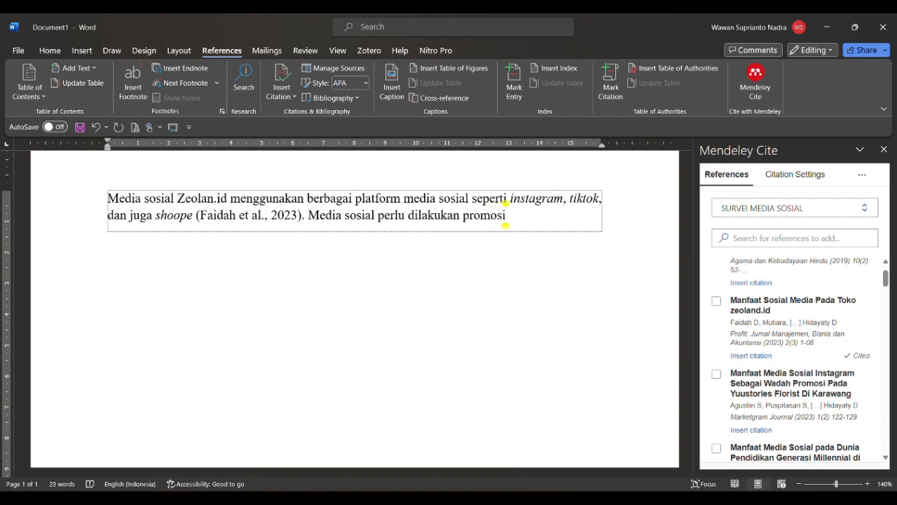
text( yang beragam se)
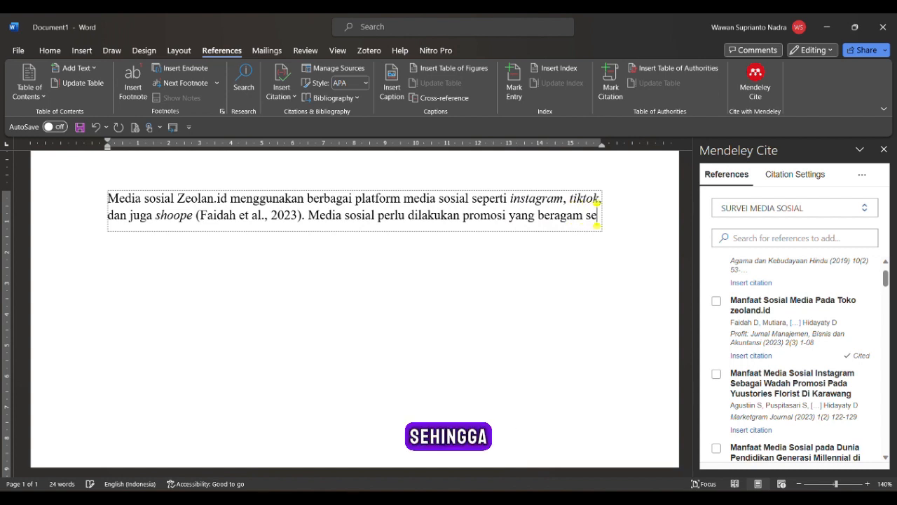
text(hingga mampu menarik)
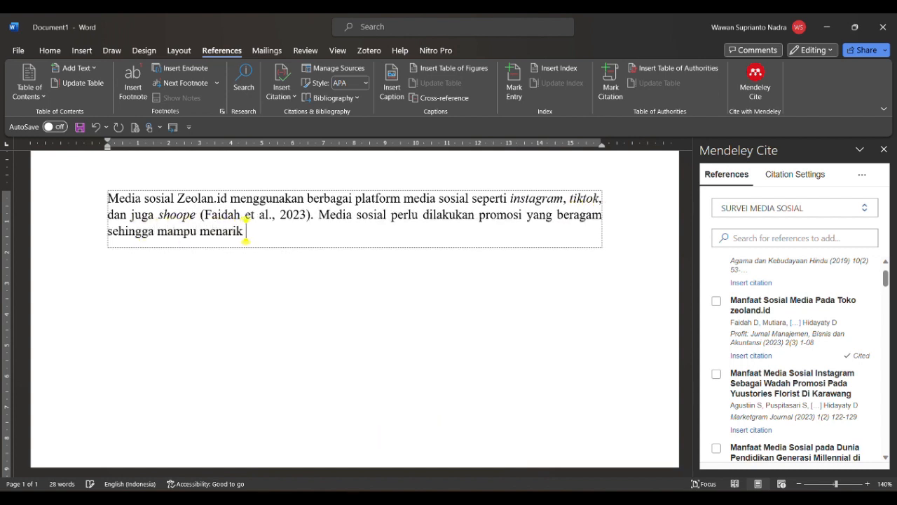
text( minta)
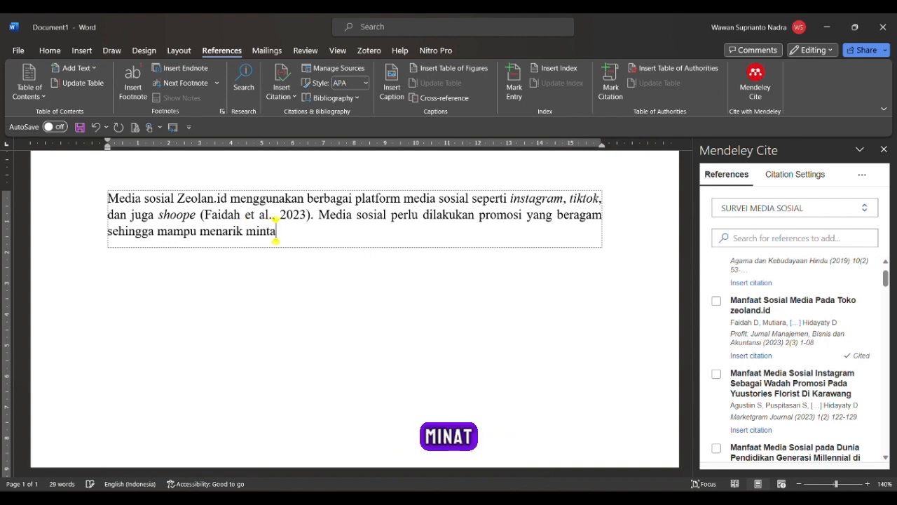
key(BackSpace)
key(BackSpace)
text(at p)
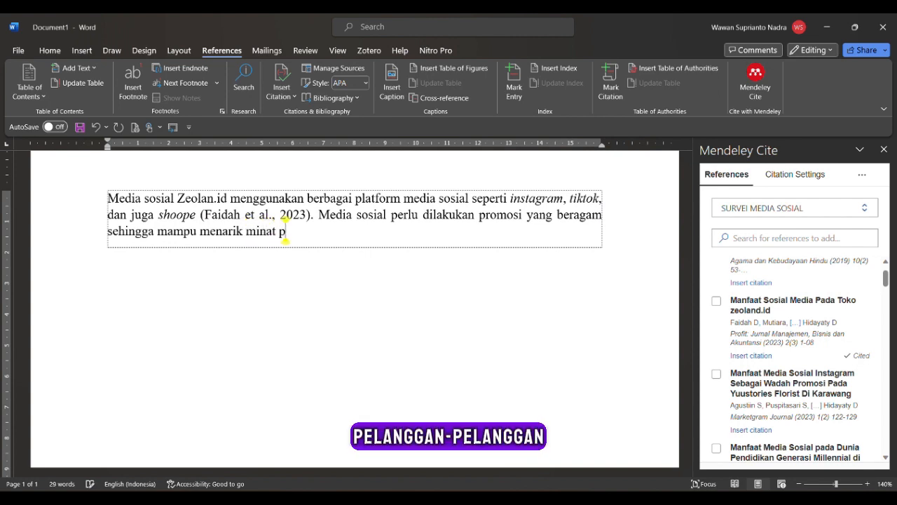
text(elanggan)
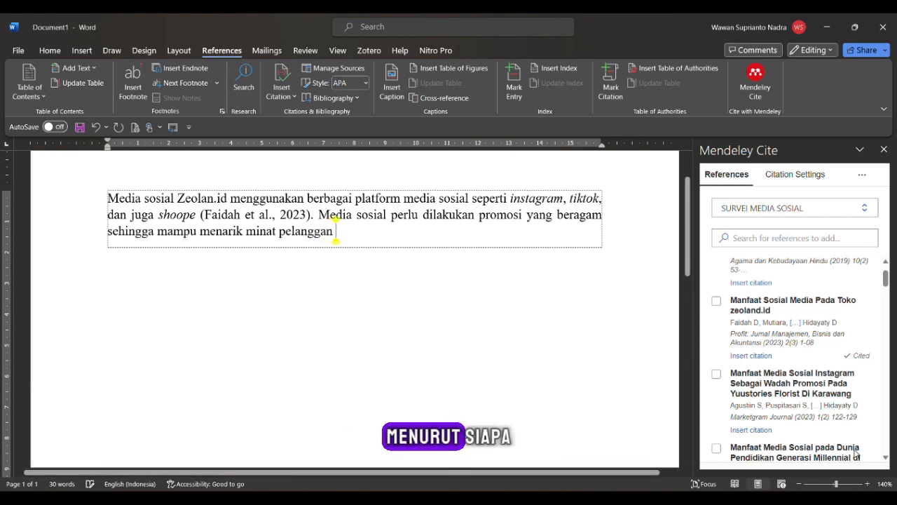
Insert the citation for "Pemanfaatan Media Sosial Sebagai Media Promosi (Studi Deskriptif pada Happy Go Lucky House)" after "pelanggan" and end the sentence with a period.
scroll(805, 405, up, 1)
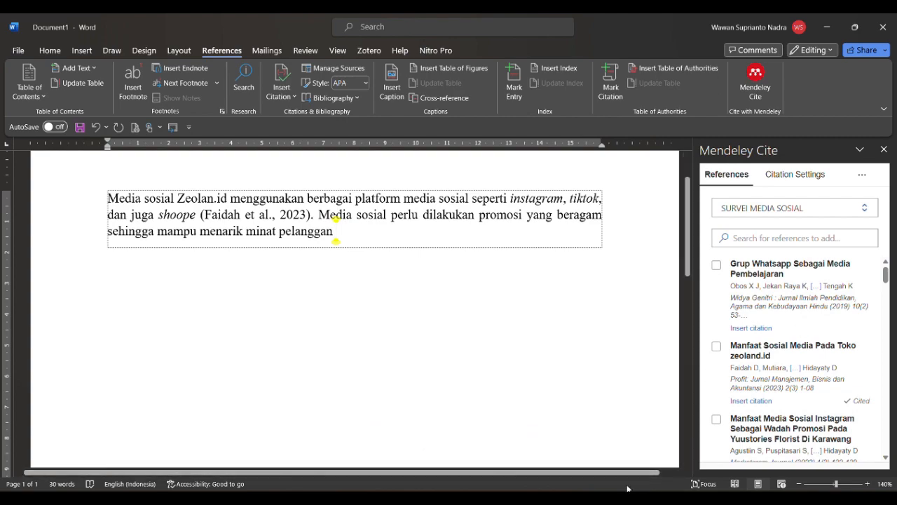
key(alt+Tab)
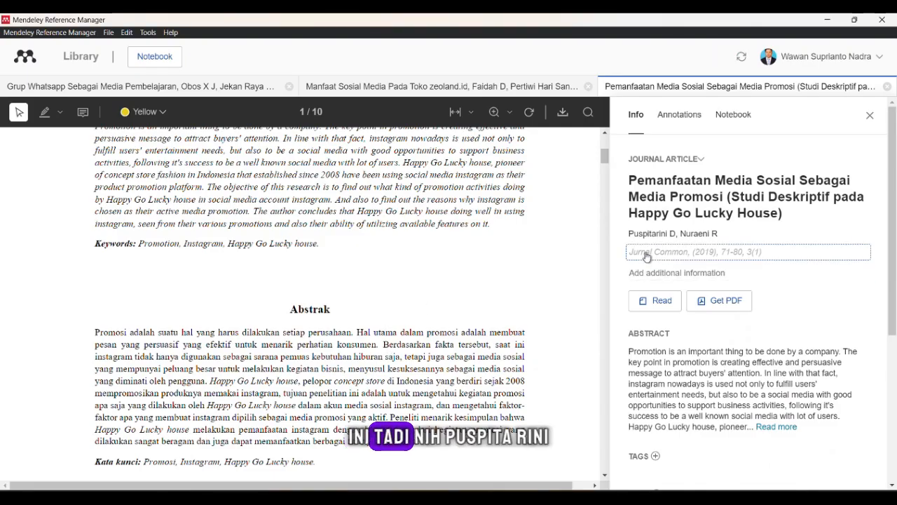
key(alt+Tab)
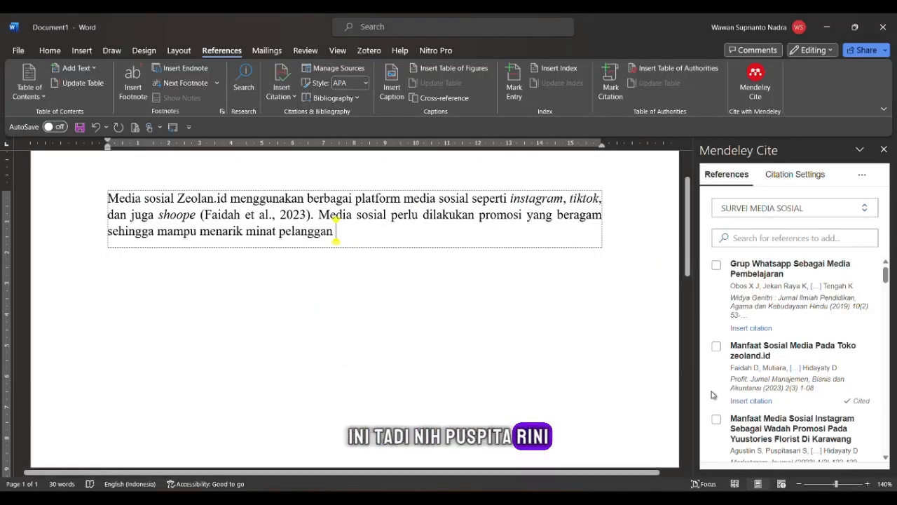
click(757, 239)
text(pusp)
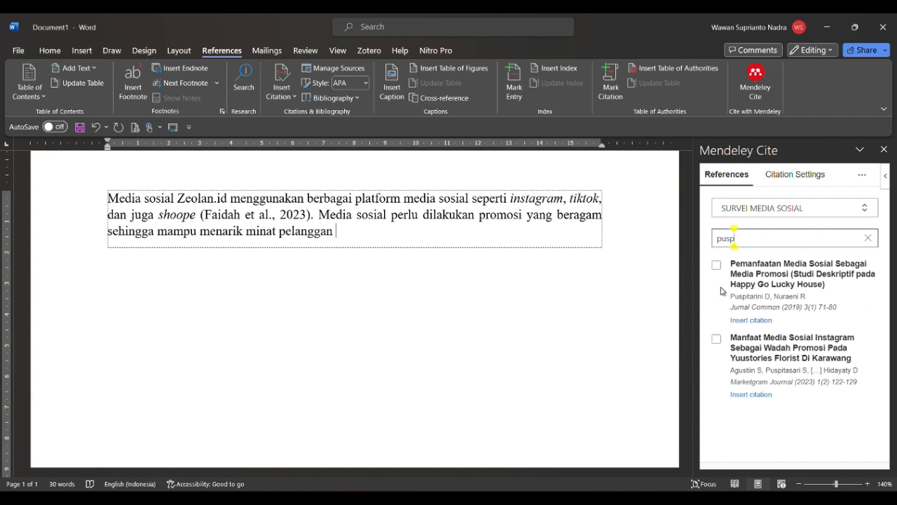
click(748, 321)
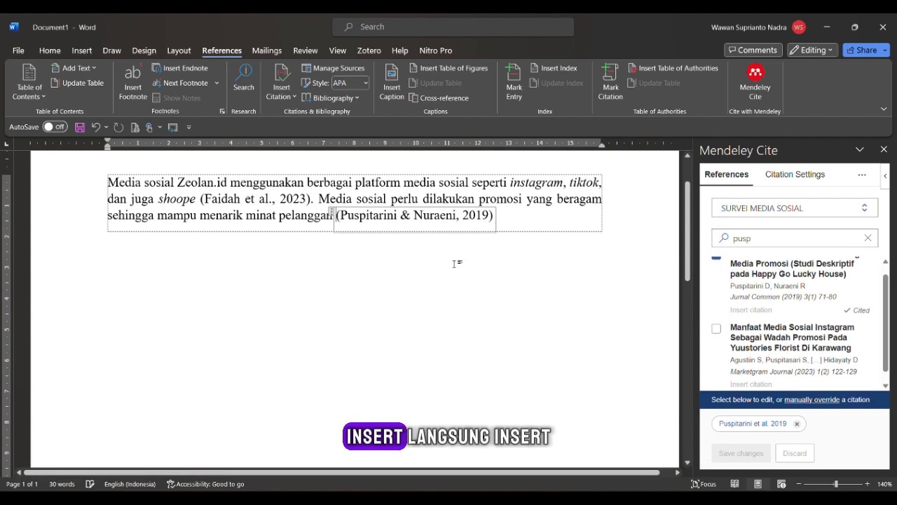
key(End)
text(.)
Add the heading "DAFTAR PUSTAKA" below the paragraph and insert the Mendeley Cite bibliography under it.
key(Return)
text(DAFTAR PUSTAKA)
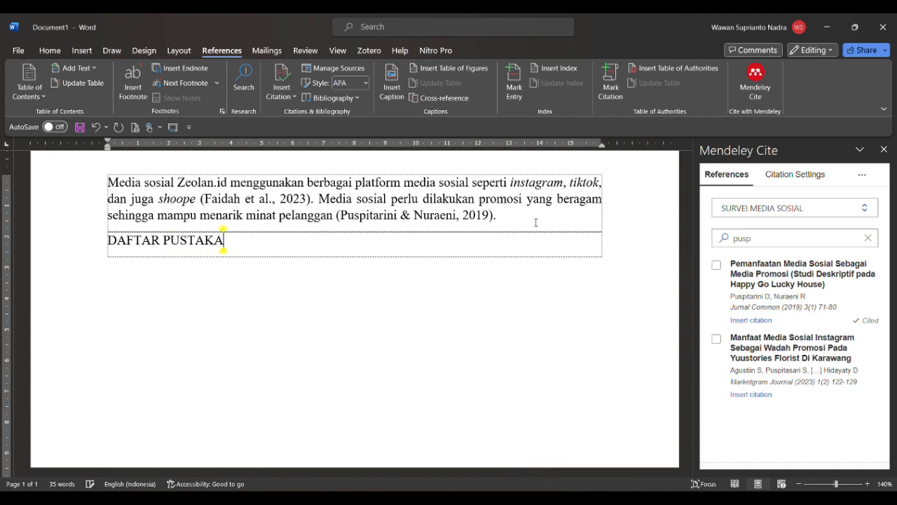
key(Return)
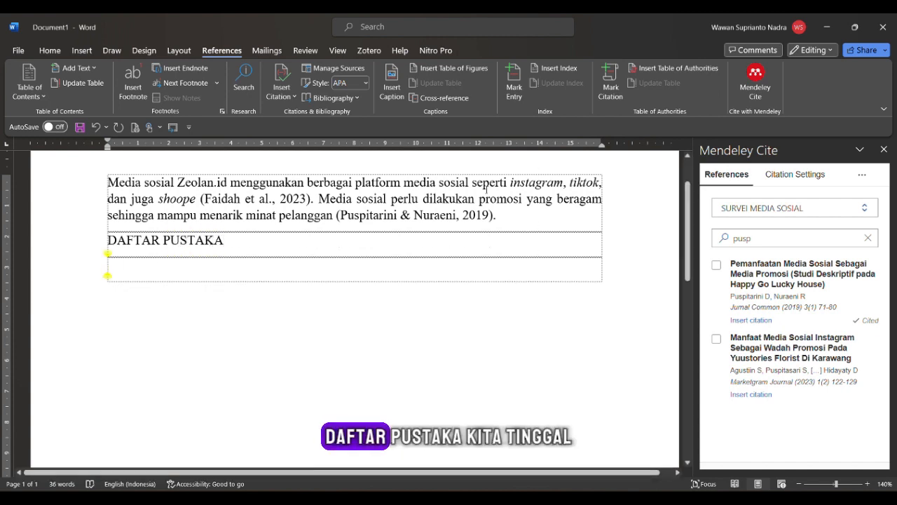
scroll(325, 238, up, 1)
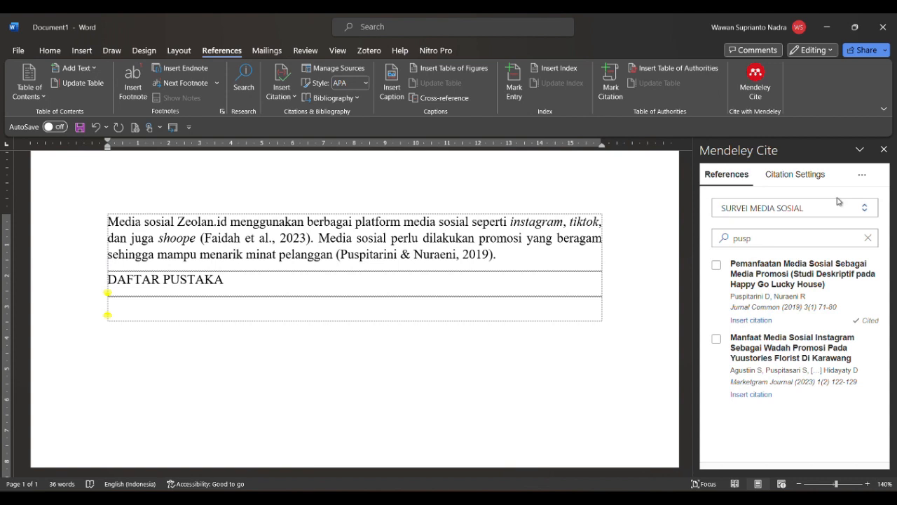
click(862, 176)
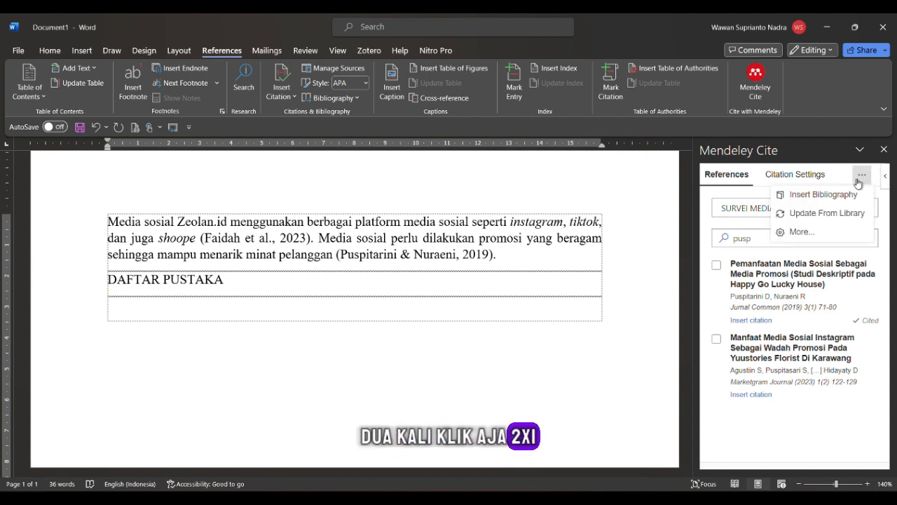
click(823, 195)
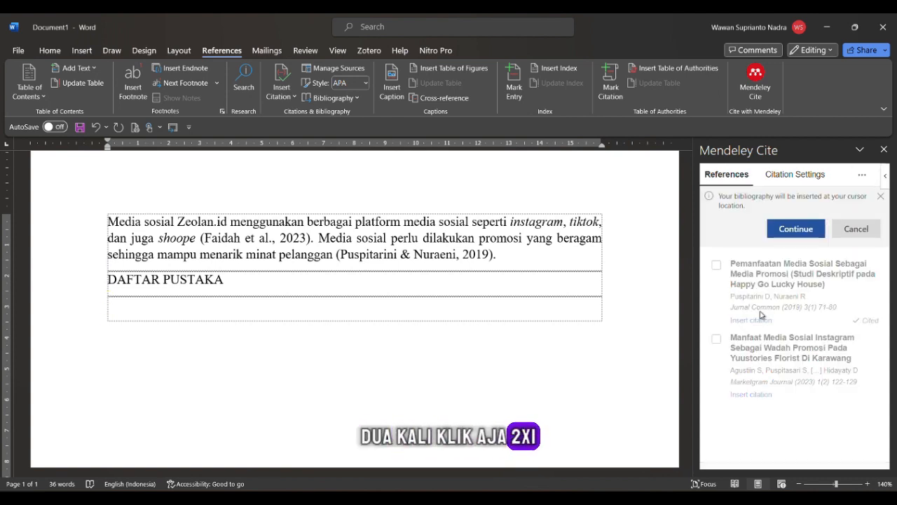
click(744, 226)
scroll(228, 284, up, 5)
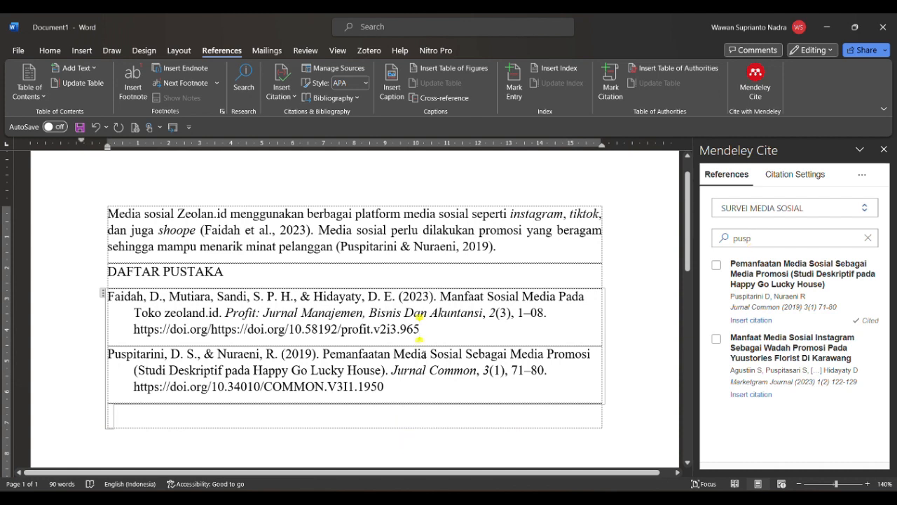
In Mendeley Reference Manager, change "pada" to "Pada" in the title of the Happy Go Lucky House article.
click(419, 329)
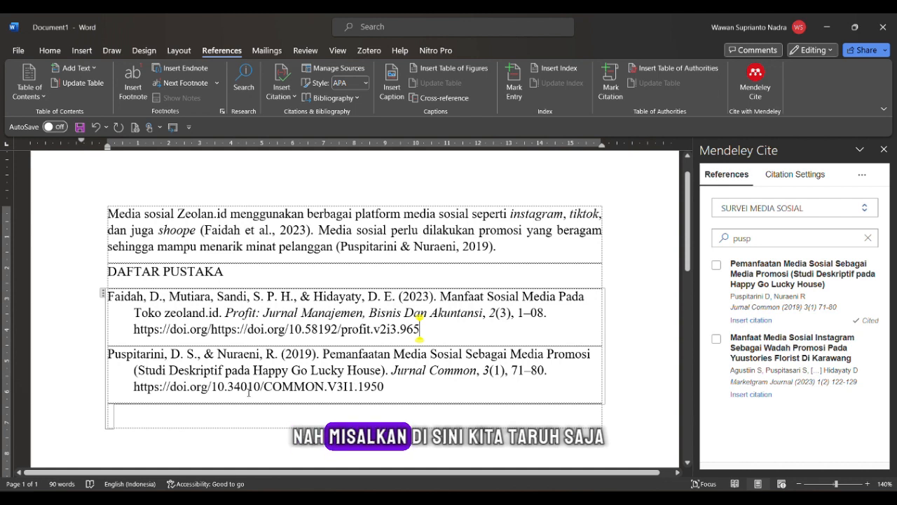
click(231, 370)
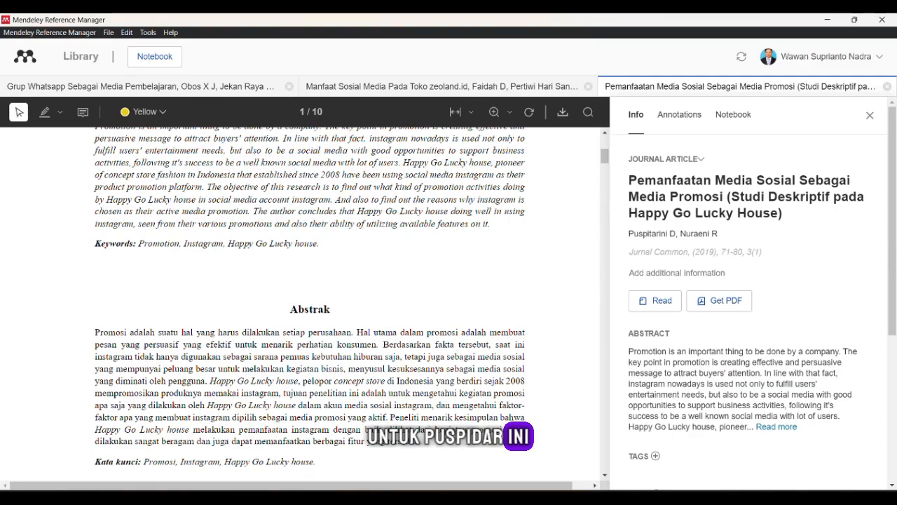
click(844, 198)
key(BackSpace)
text(P)
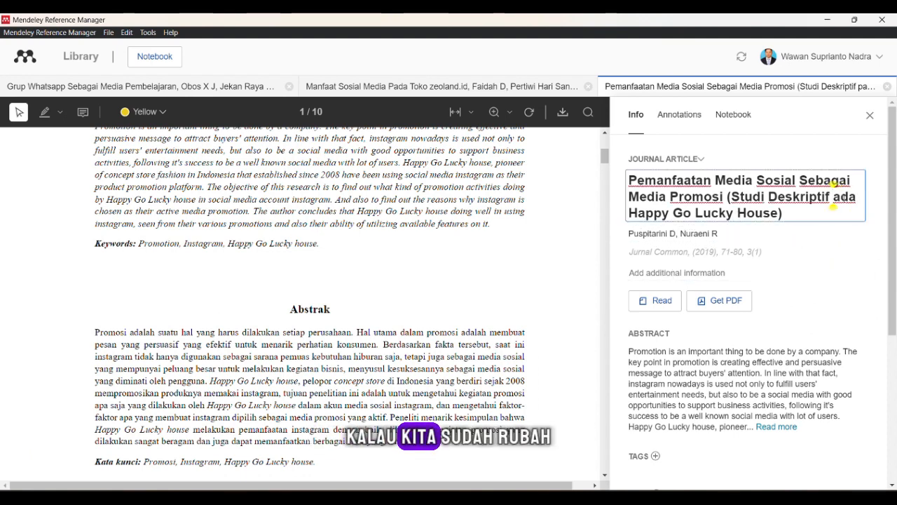
click(616, 240)
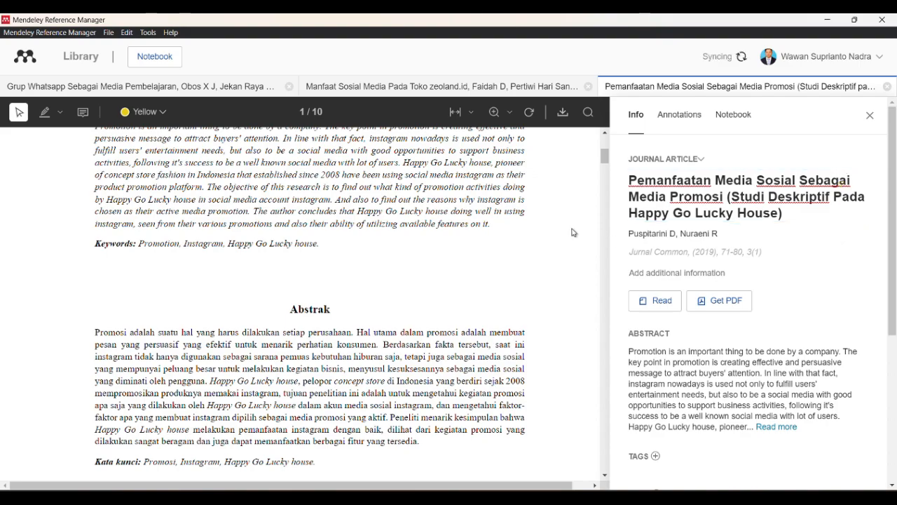
Switch back to Word and update the Mendeley Cite references from the library so the bibliography uses the edited title.
click(590, 499)
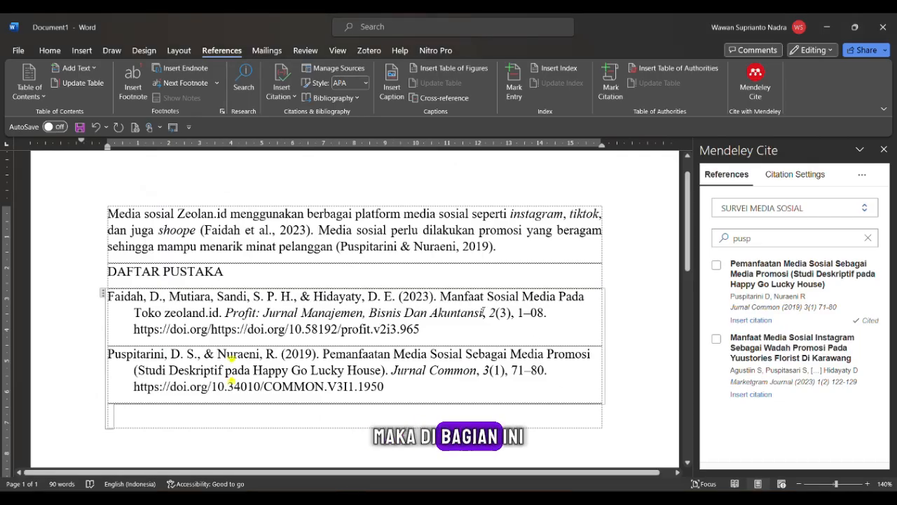
drag(226, 370, 251, 378)
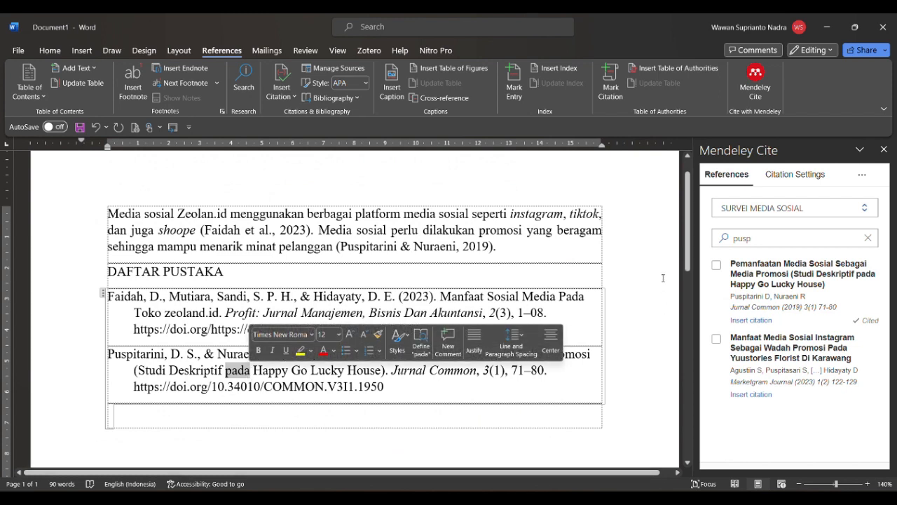
click(863, 179)
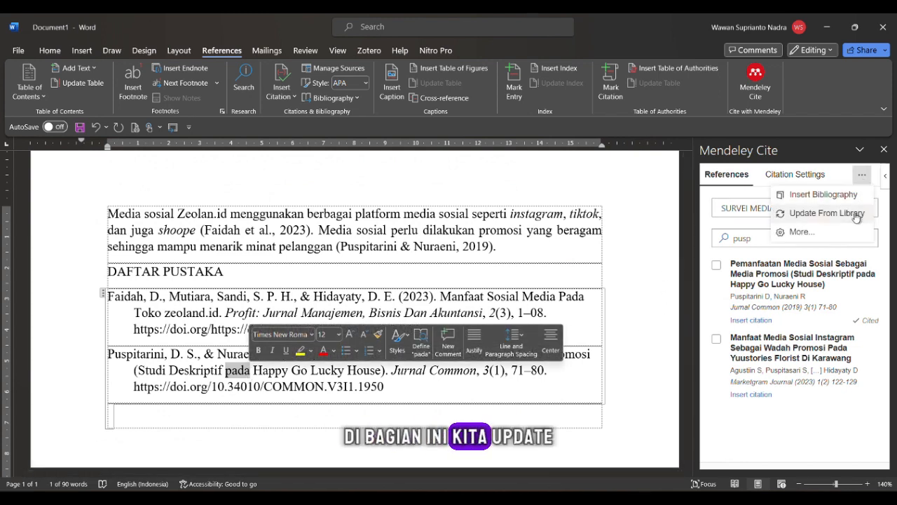
click(827, 212)
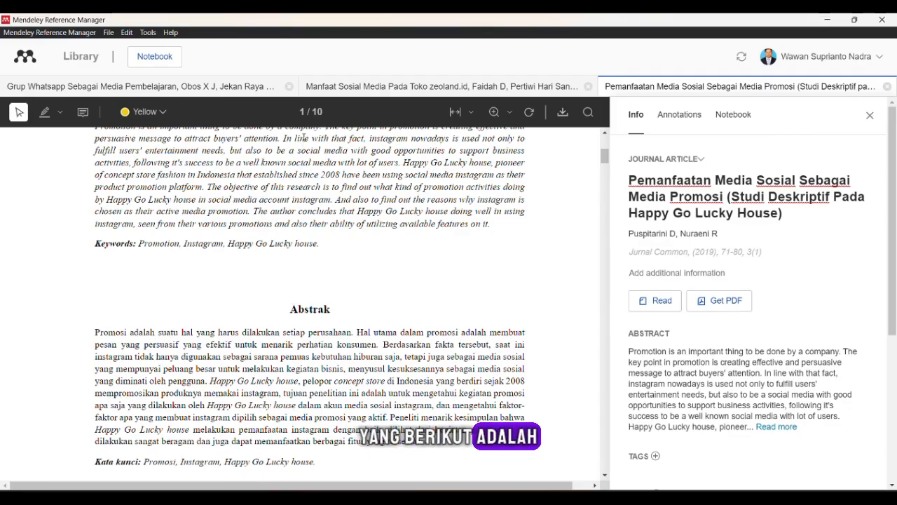
Make the "DAFTAR PUSTAKA" heading bold and clear the reference search in Mendeley Cite.
scroll(320, 252, up, 5)
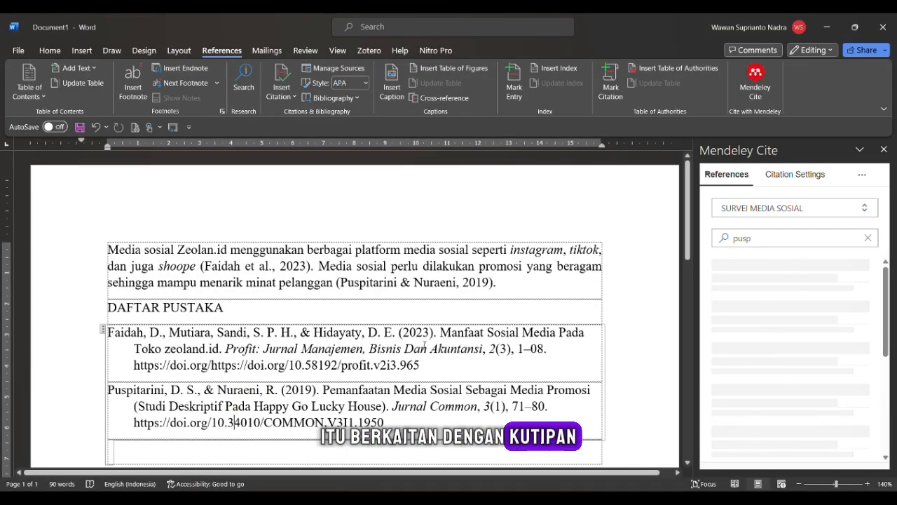
scroll(424, 345, down, 1)
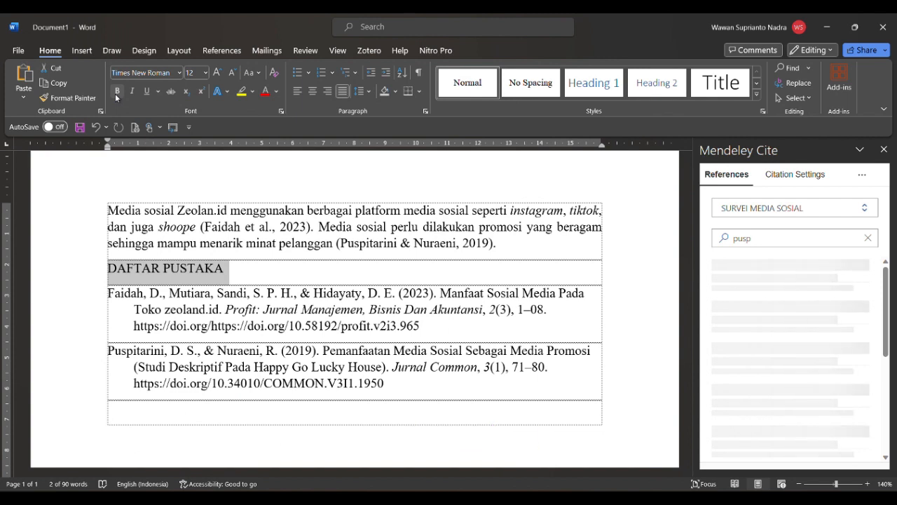
click(116, 91)
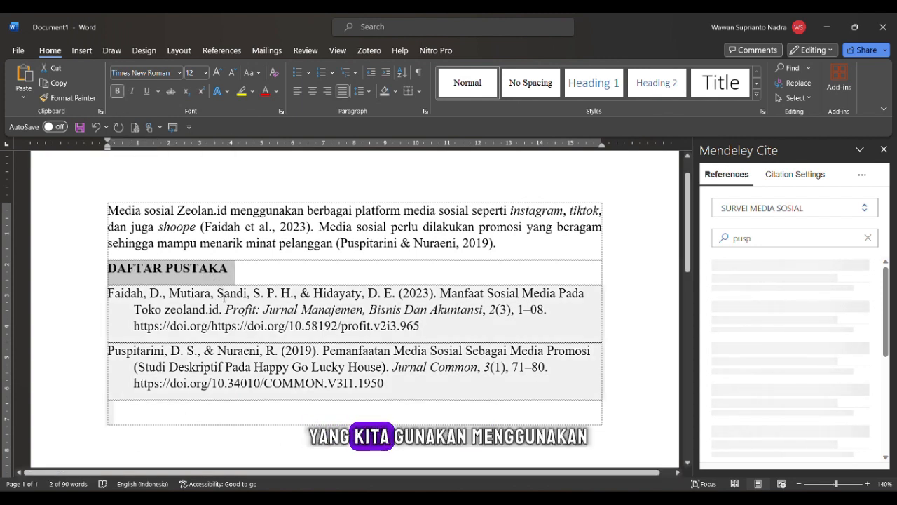
click(225, 297)
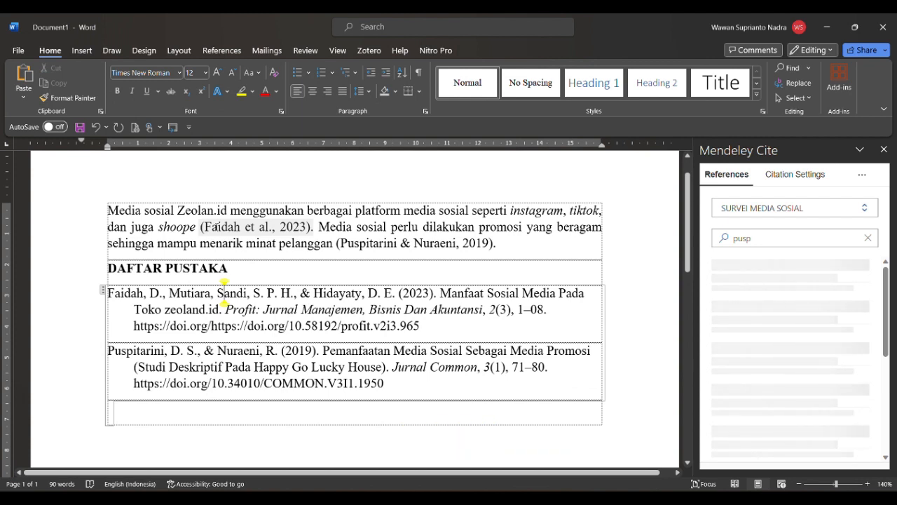
click(869, 239)
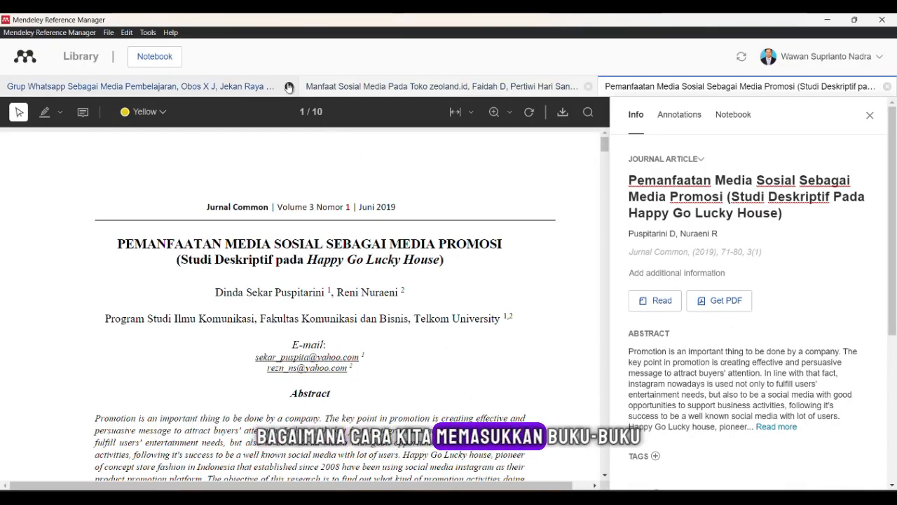
In Mendeley Reference Manager, close the three open article documents to return to the SURVEI MEDIA SOSIAL collection.
click(288, 87)
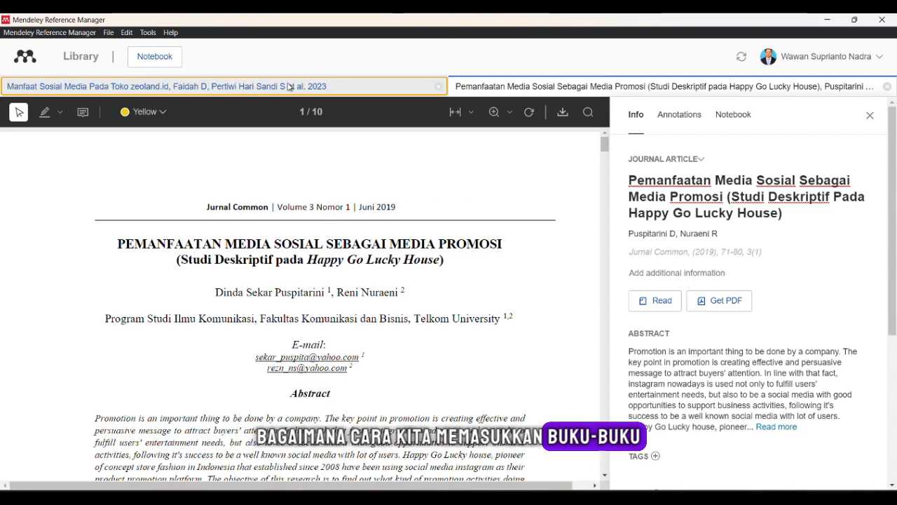
click(440, 85)
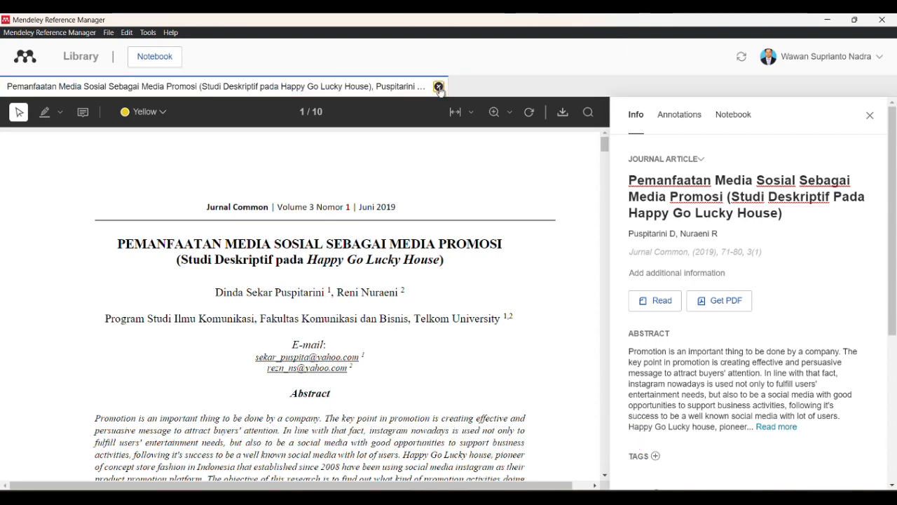
click(440, 86)
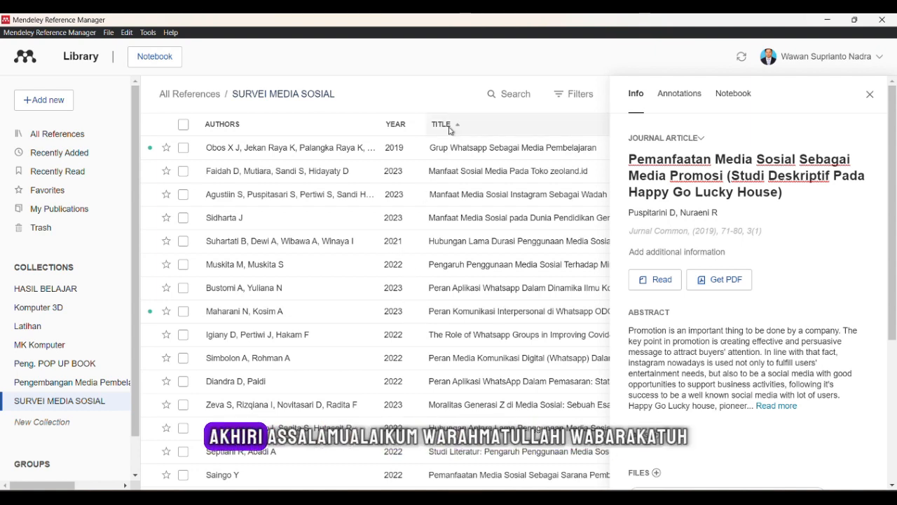
click(407, 31)
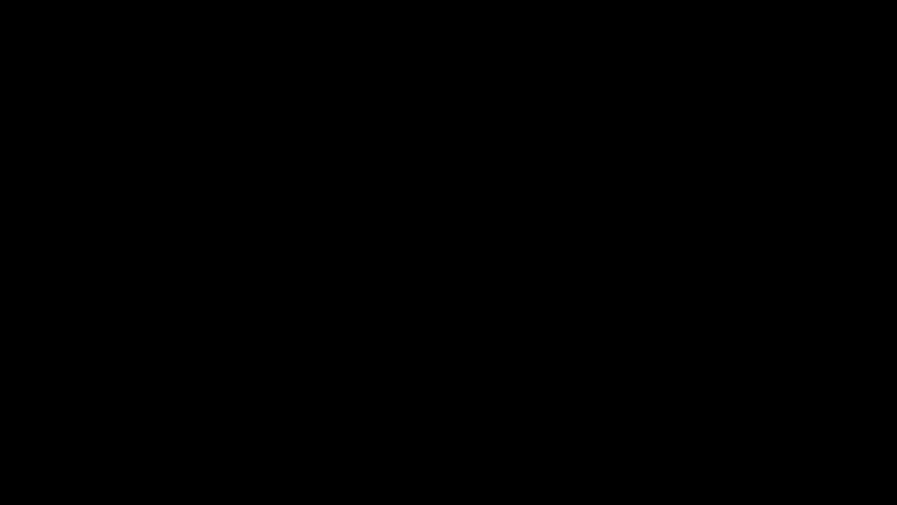